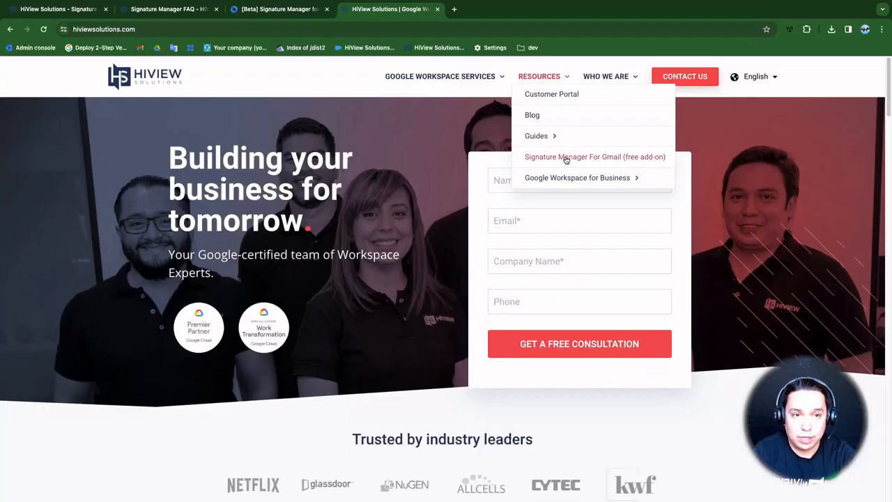
Open the Signature Manager for Gmail product page, then its Google Workspace Marketplace listing
{"action": "left_click", "coordinate": [566, 158]}
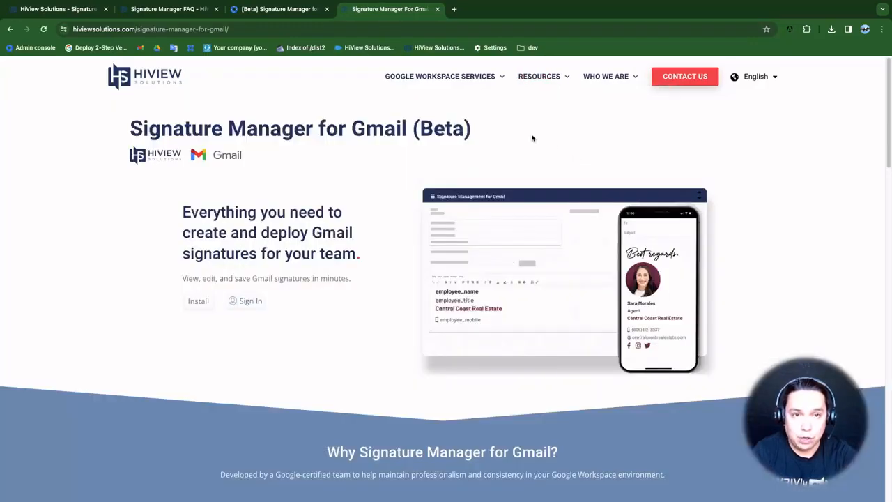
{"action": "left_click", "coordinate": [201, 304]}
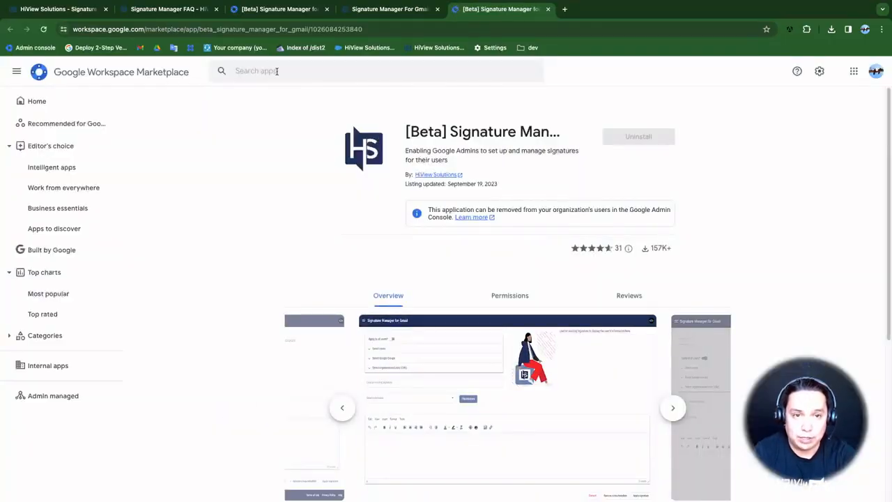
Go from the Marketplace listing back to the Signature Manager for Gmail sign-in page
{"action": "left_click", "coordinate": [314, 70]}
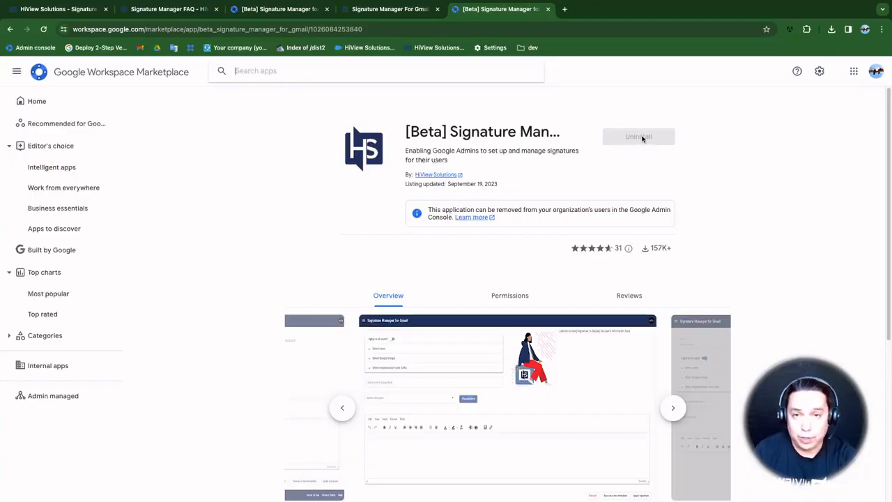
{"action": "left_click", "coordinate": [375, 14]}
{"action": "left_click", "coordinate": [62, 14]}
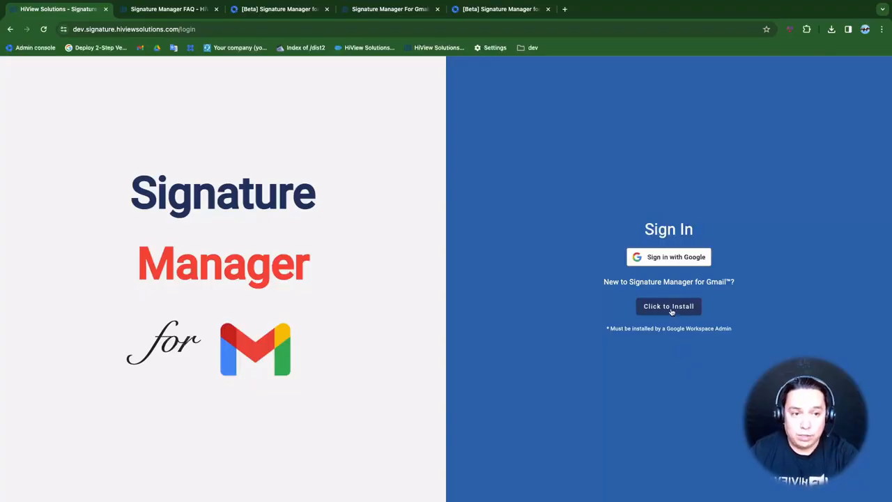
Sign in with the Google account and start a New Template
{"action": "left_click", "coordinate": [669, 257]}
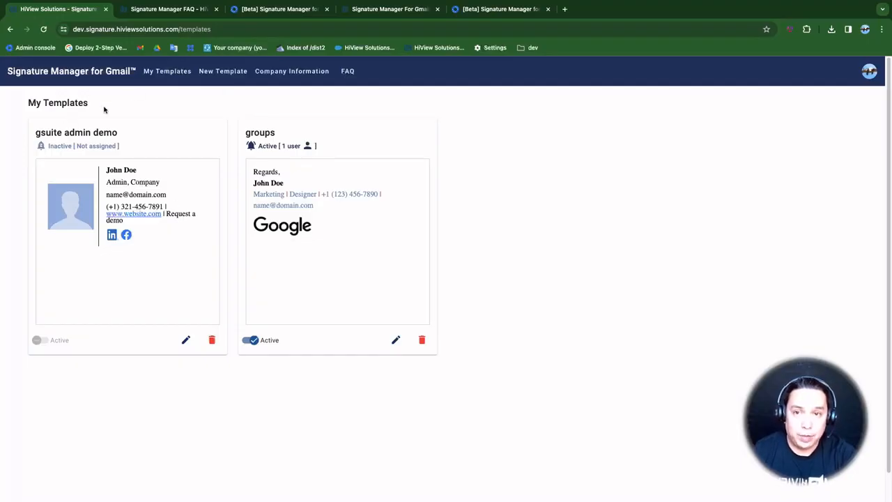
{"action": "left_click", "coordinate": [219, 77]}
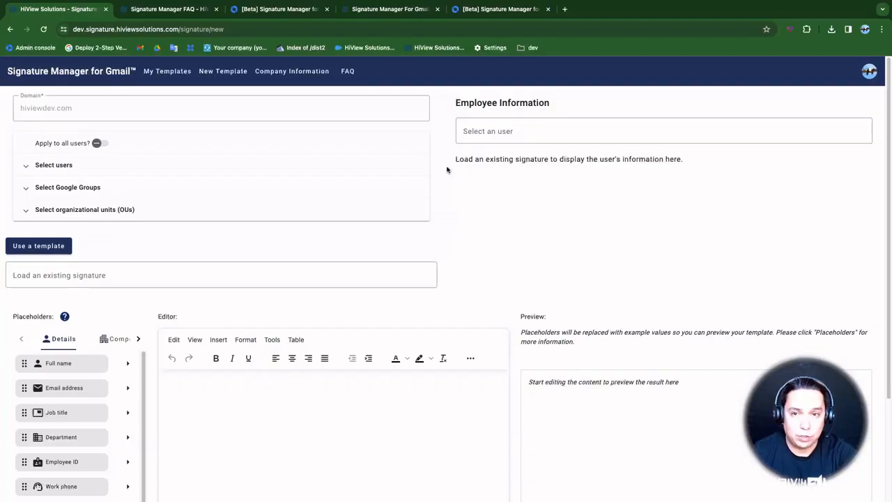
Answer No to applying the signature to all users, then expand Select users
{"action": "left_click_drag", "start_coordinate": [81, 111], "coordinate": [30, 117]}
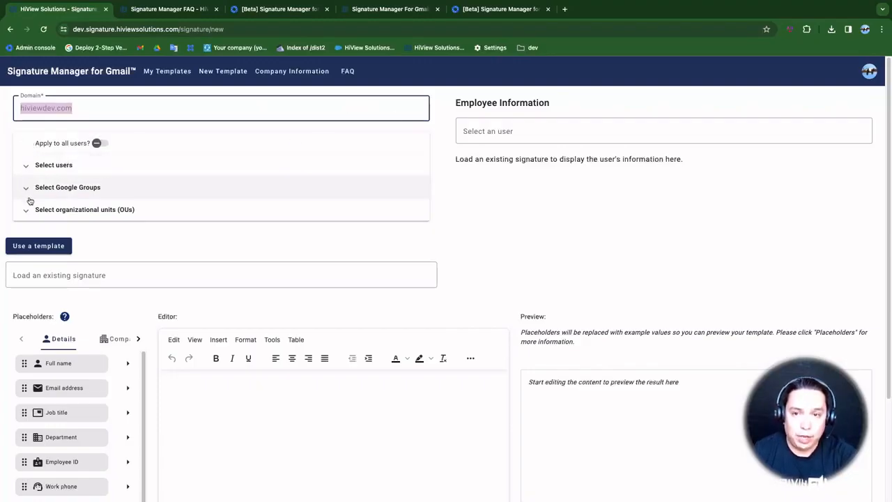
{"action": "left_click", "coordinate": [105, 144]}
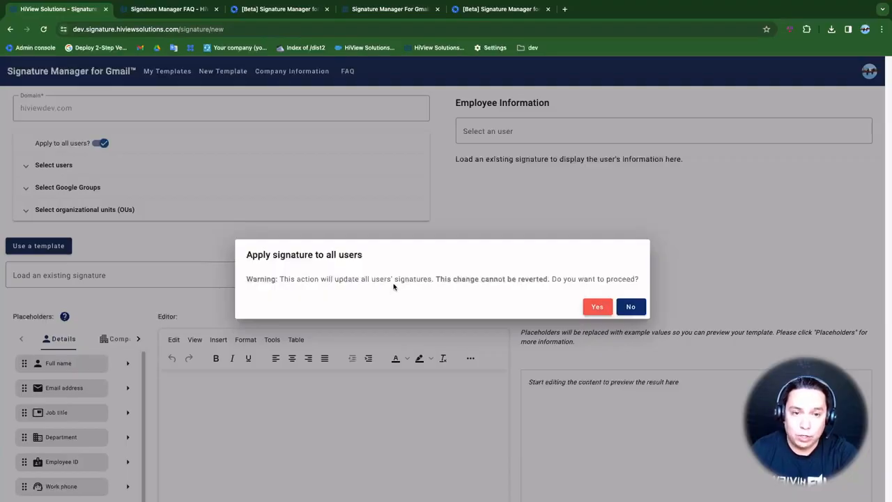
{"action": "left_click", "coordinate": [631, 307]}
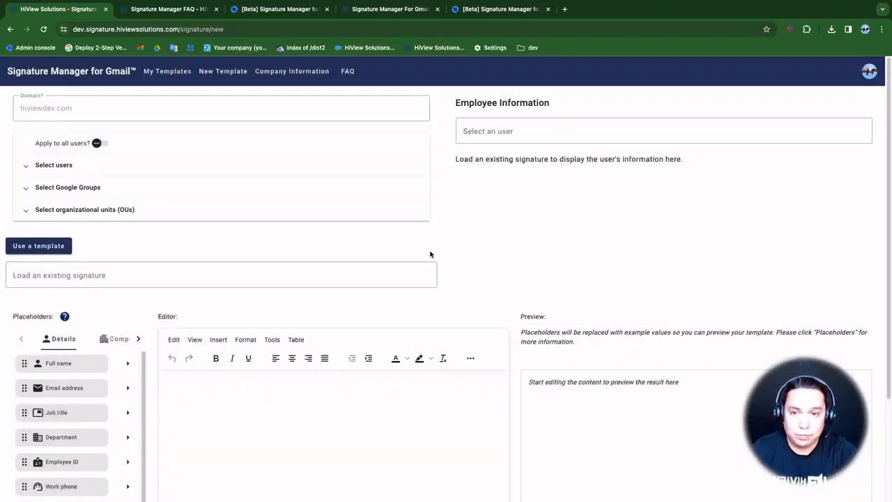
{"action": "left_click", "coordinate": [133, 171]}
Assign the admin user to the template, then remove that user again
{"action": "left_click", "coordinate": [78, 196]}
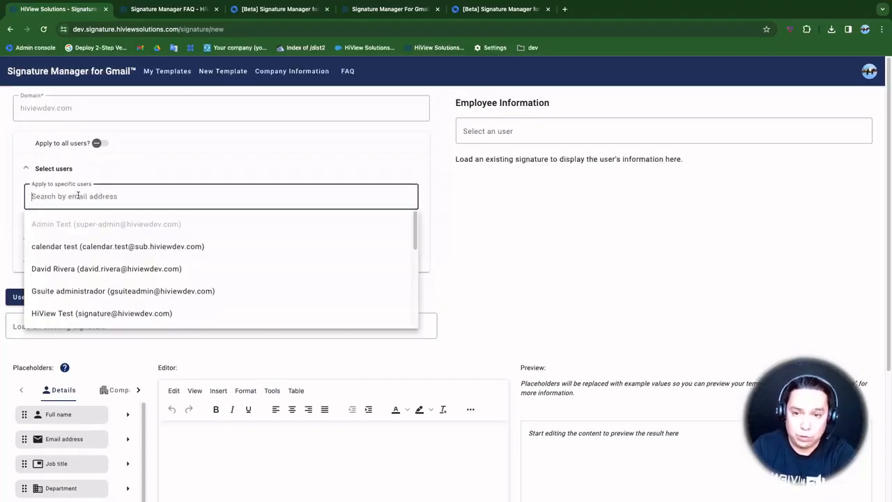
{"action": "type", "text": "gs"}
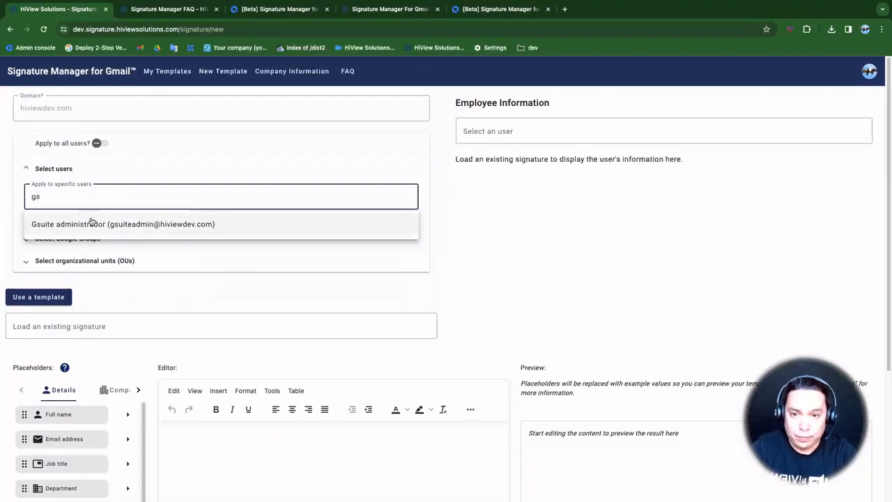
{"action": "left_click", "coordinate": [115, 225]}
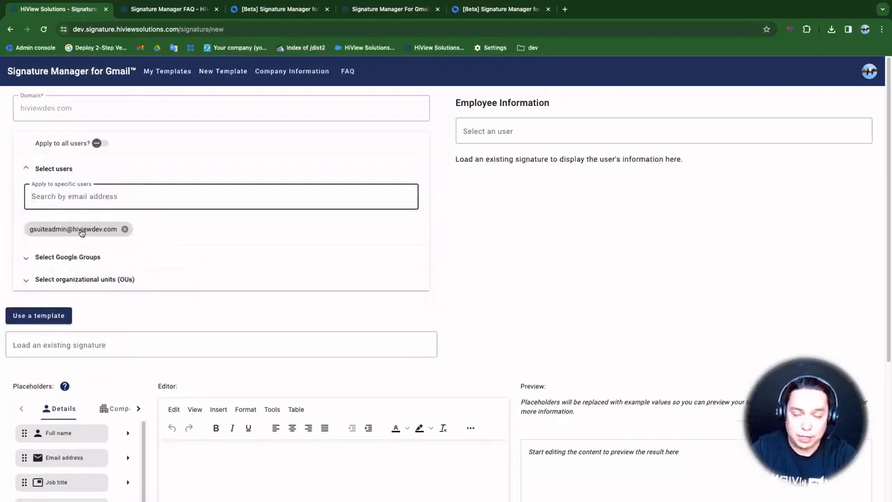
{"action": "left_click", "coordinate": [124, 230]}
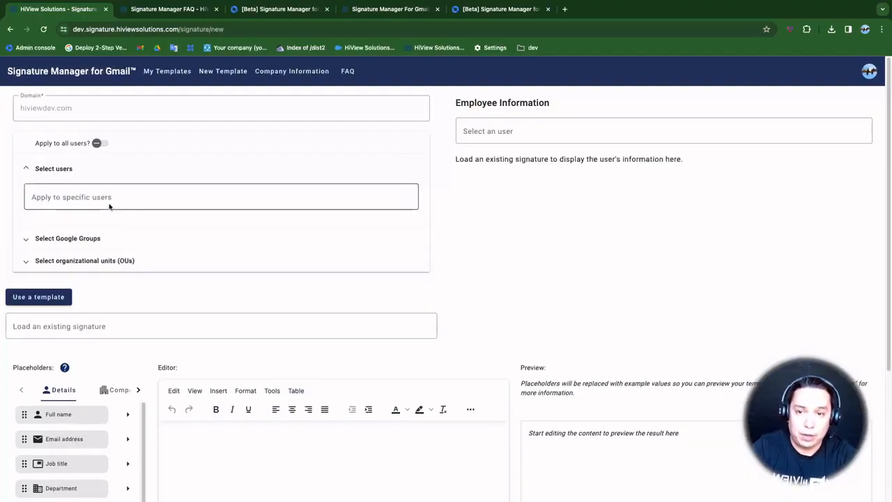
Expand Select Google Groups, assign the Europe users group, then remove it
{"action": "left_click", "coordinate": [98, 240]}
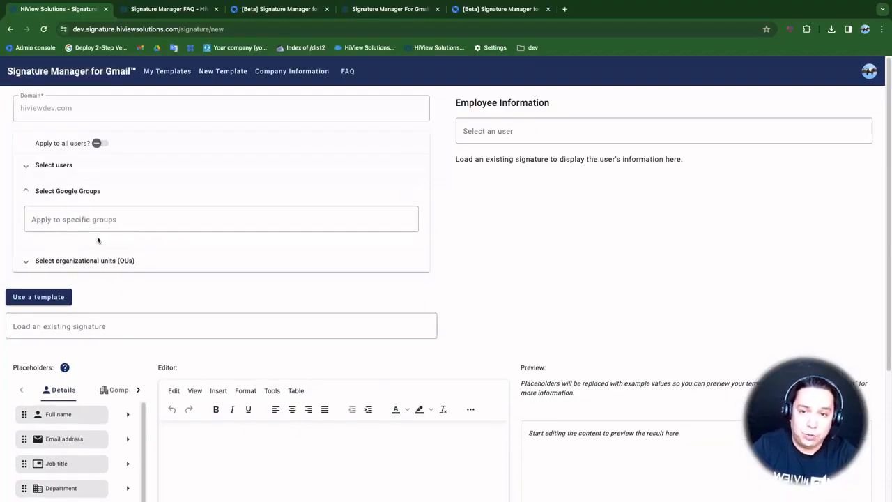
{"action": "left_click", "coordinate": [97, 215]}
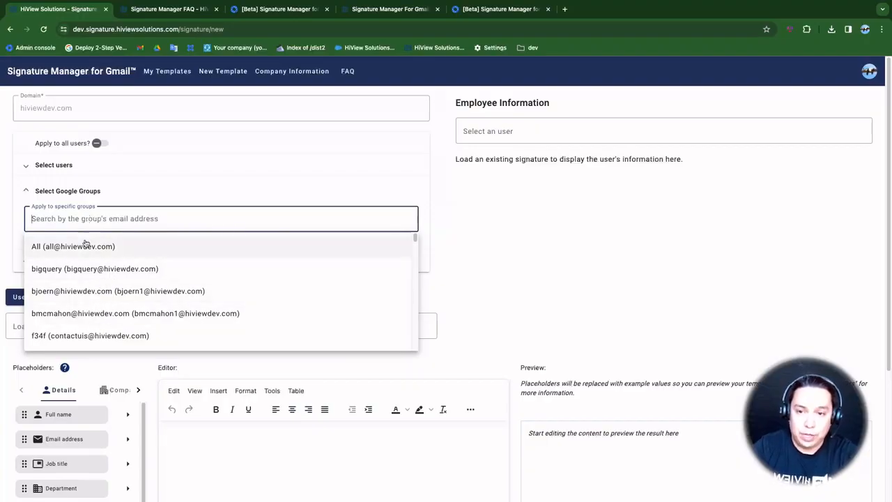
{"action": "scroll", "coordinate": [104, 295], "scroll_direction": "down", "scroll_amount": 3}
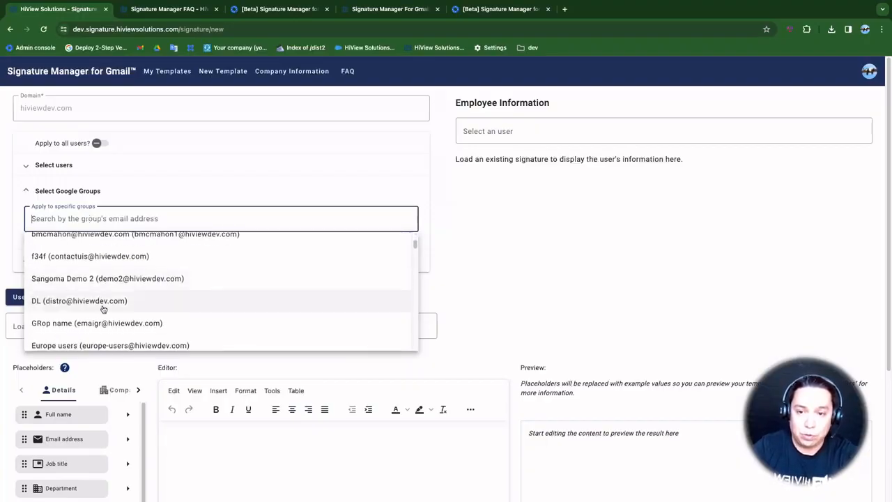
{"action": "scroll", "coordinate": [101, 335], "scroll_direction": "down", "scroll_amount": 1}
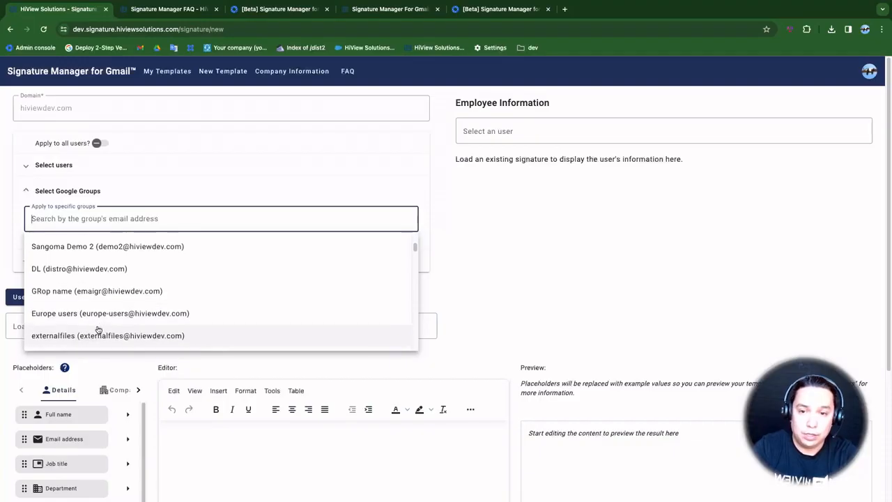
{"action": "left_click", "coordinate": [109, 315]}
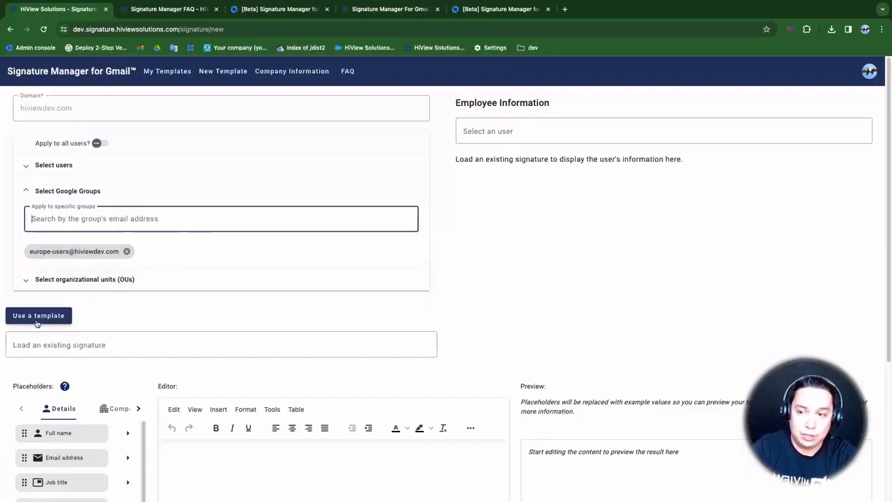
{"action": "left_click", "coordinate": [126, 252]}
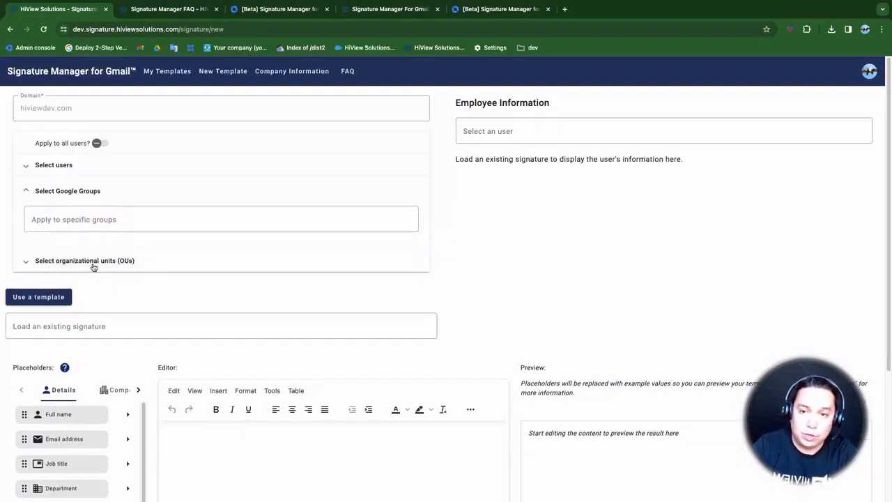
Expand organizational units, assign the Sales OU, then remove its chip
{"action": "left_click", "coordinate": [95, 263]}
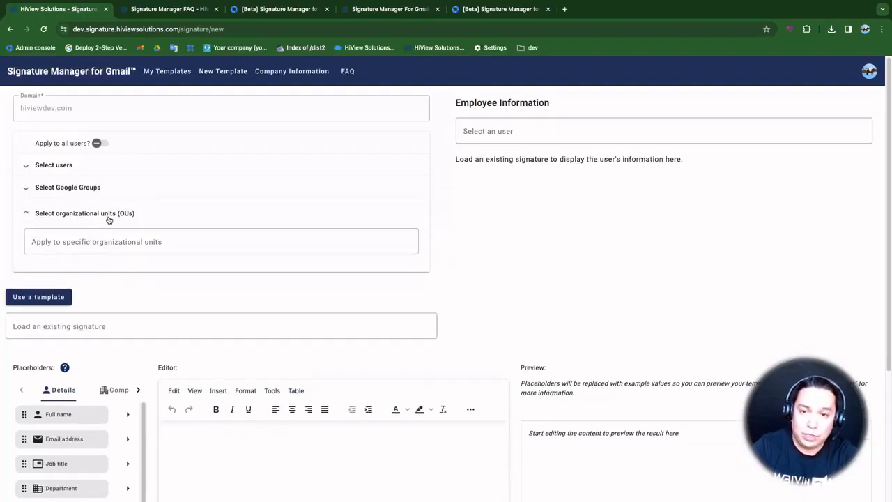
{"action": "left_click", "coordinate": [97, 240]}
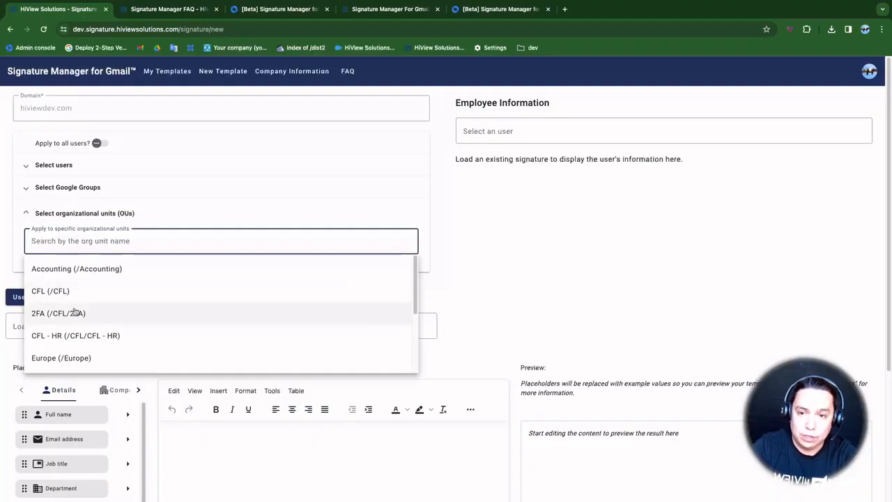
{"action": "scroll", "coordinate": [84, 318], "scroll_direction": "down", "scroll_amount": 3}
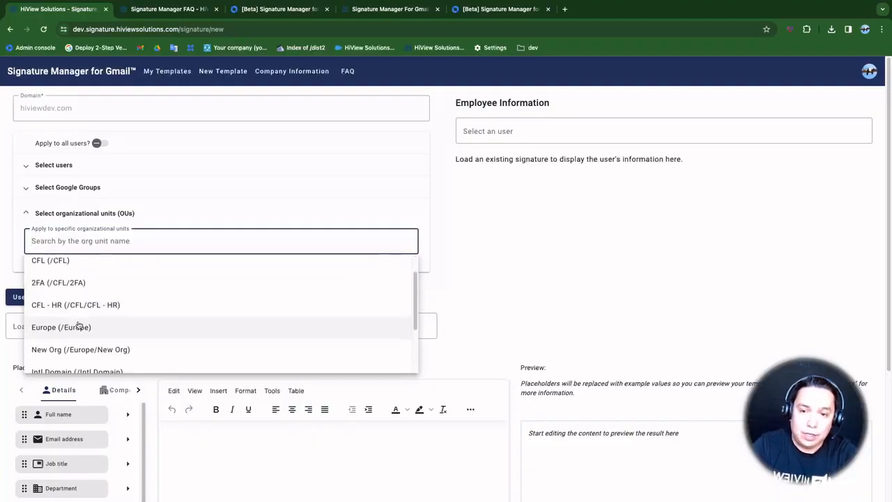
{"action": "scroll", "coordinate": [78, 324], "scroll_direction": "down", "scroll_amount": 2}
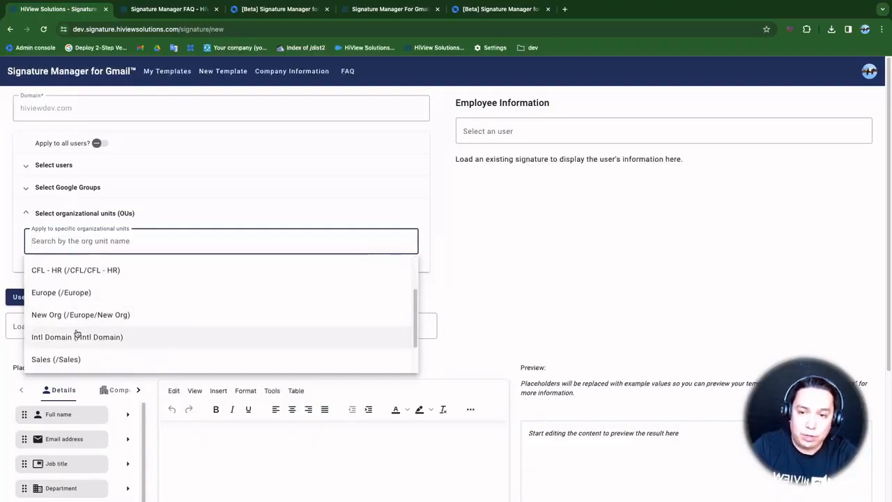
{"action": "scroll", "coordinate": [73, 345], "scroll_direction": "down", "scroll_amount": 1}
{"action": "left_click", "coordinate": [69, 349]}
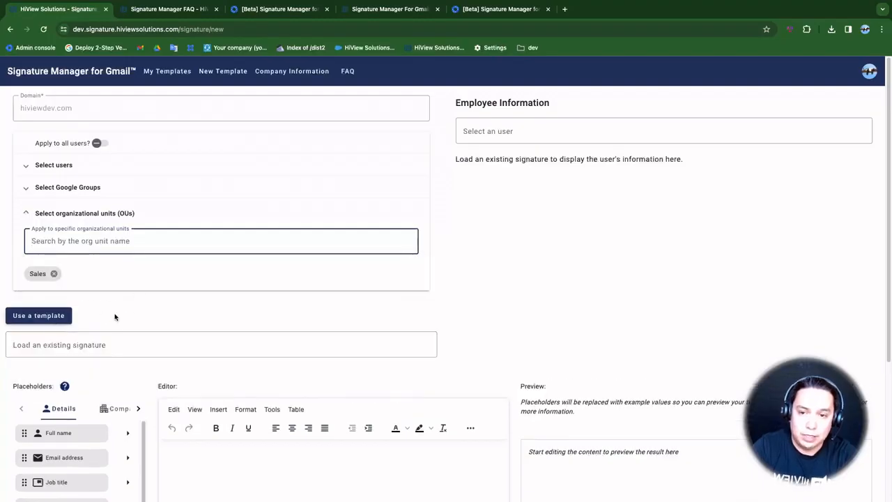
{"action": "scroll", "coordinate": [174, 307], "scroll_direction": "down", "scroll_amount": 1}
{"action": "scroll", "coordinate": [227, 359], "scroll_direction": "down", "scroll_amount": 3}
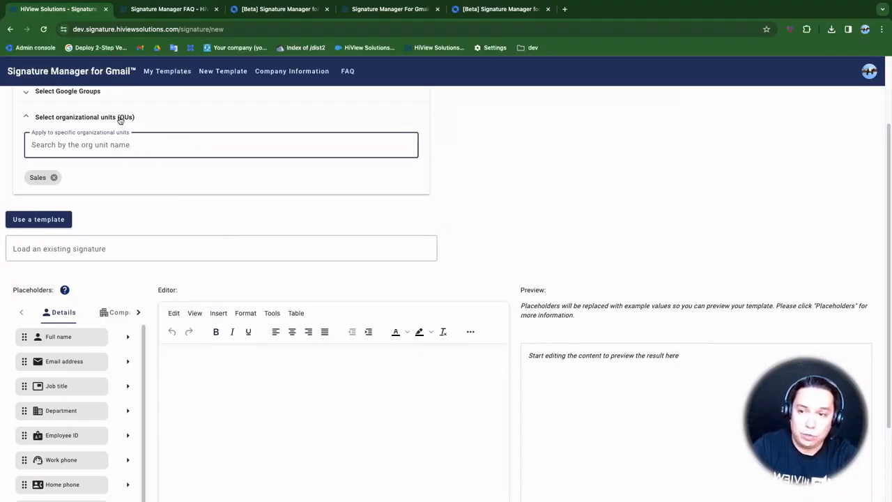
{"action": "left_click", "coordinate": [54, 177]}
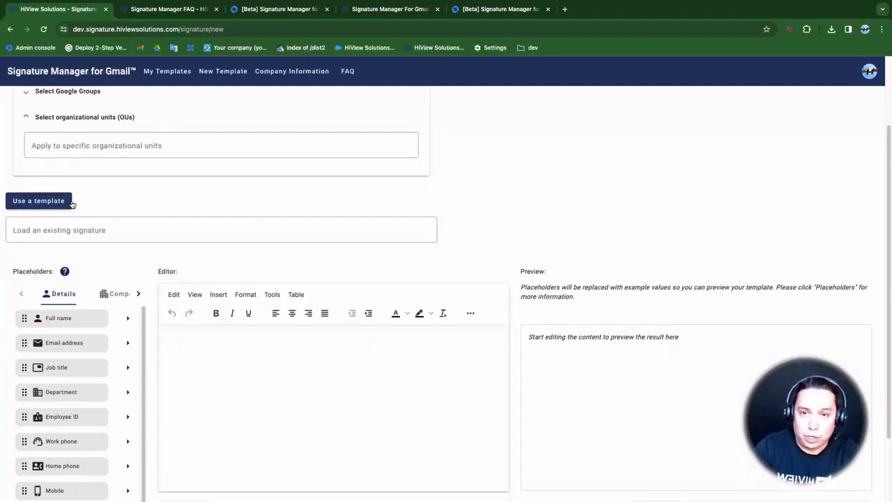
Insert the Full name (employee_name) placeholder into the editor and show Placeholder Examples
{"action": "left_click", "coordinate": [226, 374]}
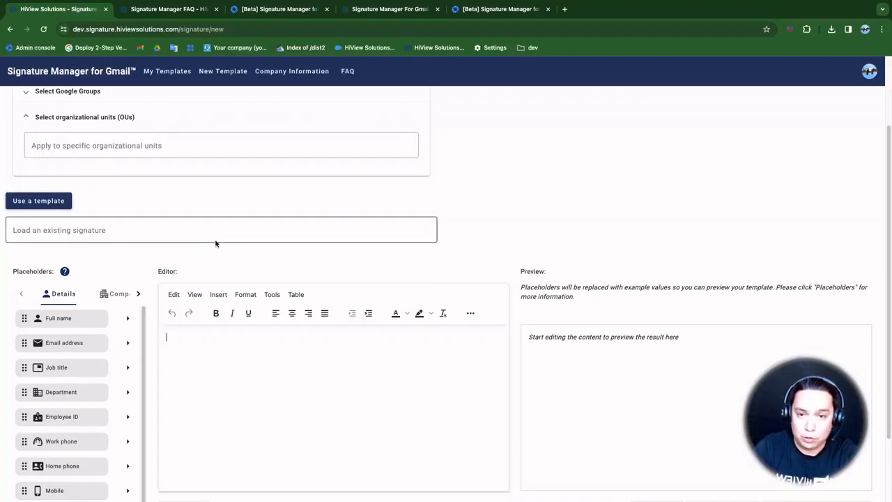
{"action": "scroll", "coordinate": [220, 308], "scroll_direction": "down", "scroll_amount": 1}
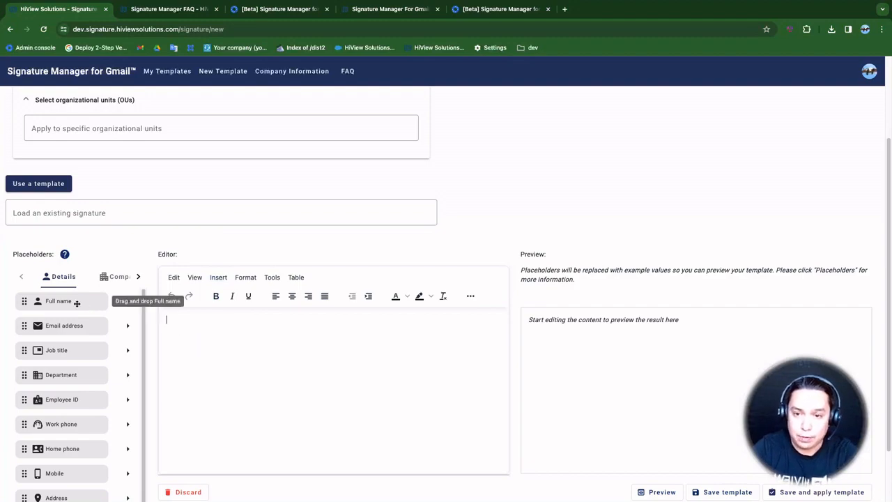
{"action": "left_click_drag", "start_coordinate": [68, 302], "coordinate": [221, 330]}
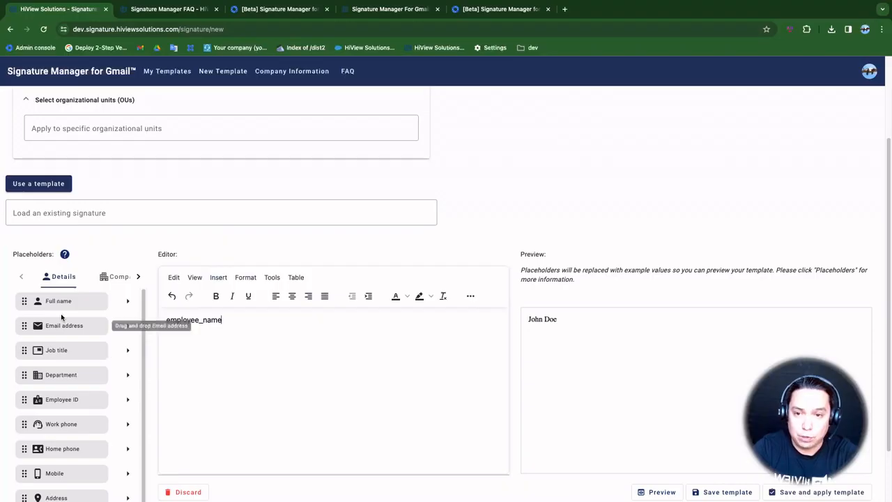
{"action": "left_click", "coordinate": [65, 255]}
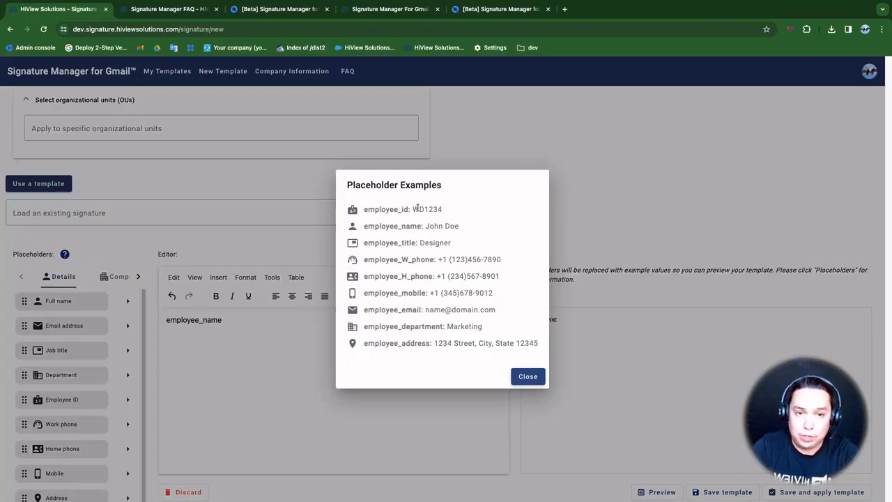
Review the placeholder example values, then close the Placeholder Examples dialog
{"action": "mouse_move", "coordinate": [388, 214]}
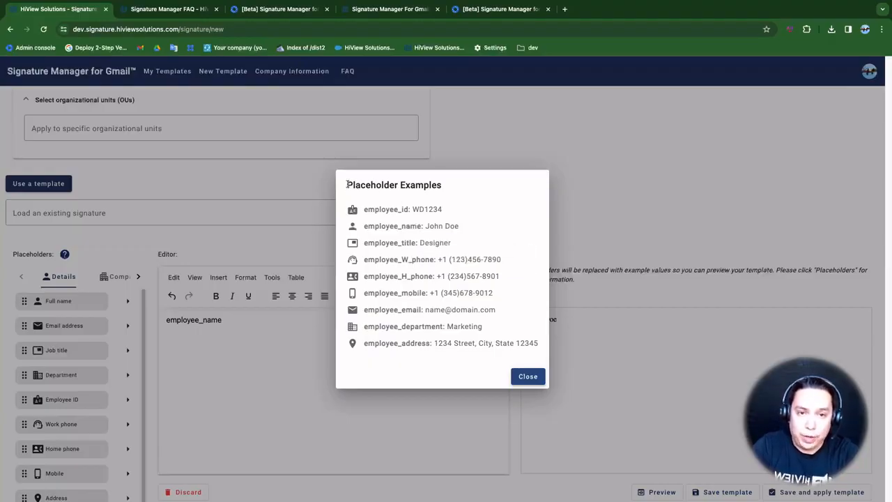
{"action": "left_click_drag", "start_coordinate": [346, 185], "coordinate": [518, 378]}
{"action": "left_click", "coordinate": [518, 378]}
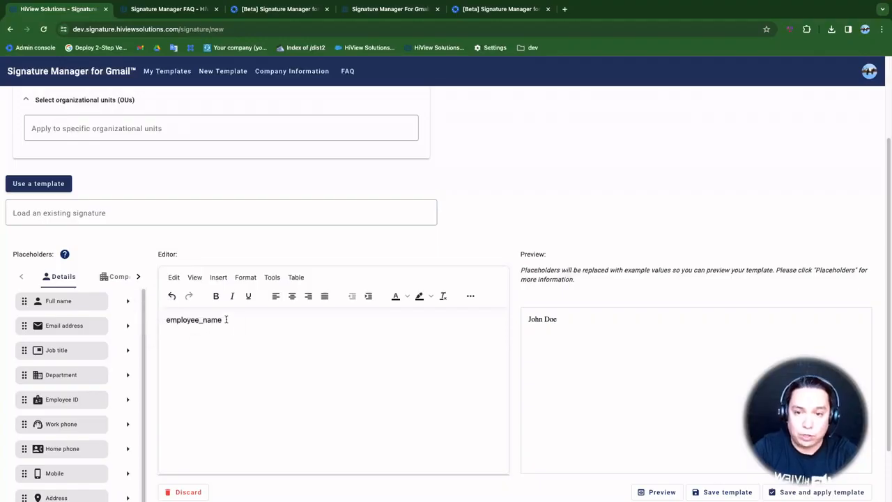
Add Email address, Job title and Department placeholders, each on its own line
{"action": "left_click_drag", "start_coordinate": [65, 325], "coordinate": [219, 343]}
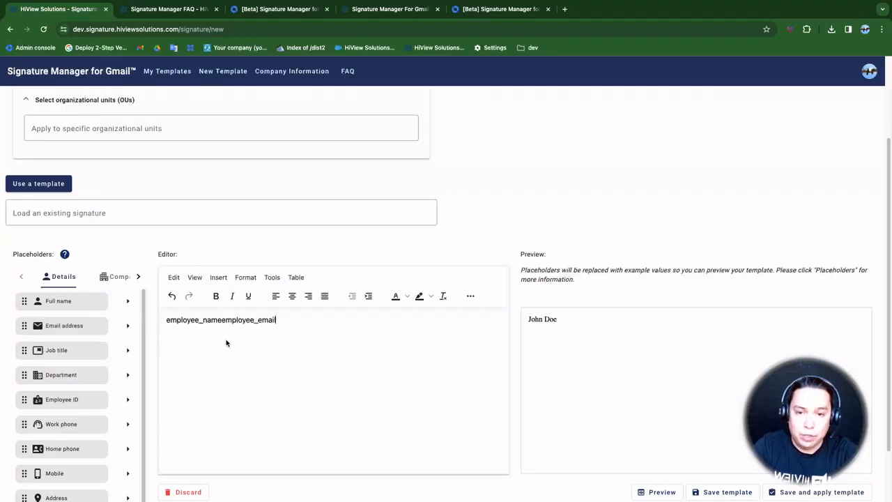
{"action": "key", "text": "Return"}
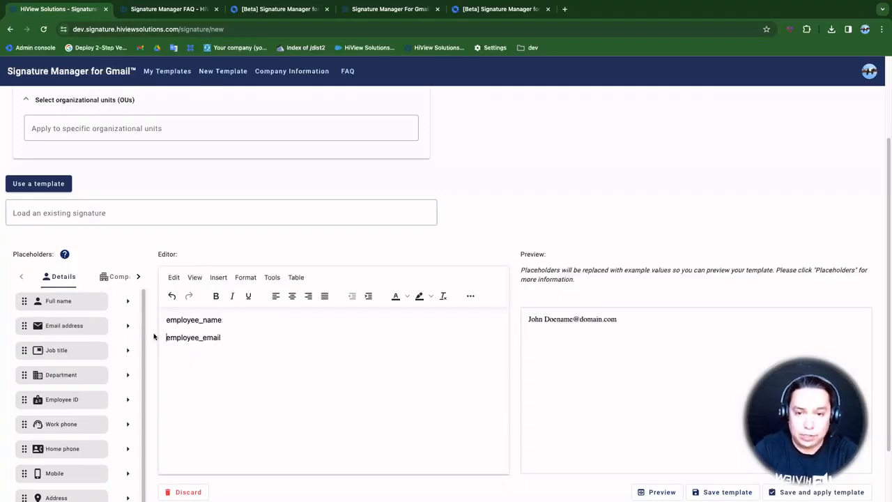
{"action": "left_click_drag", "start_coordinate": [73, 350], "coordinate": [241, 359]}
{"action": "left_click", "coordinate": [221, 337]}
{"action": "key", "text": "Return"}
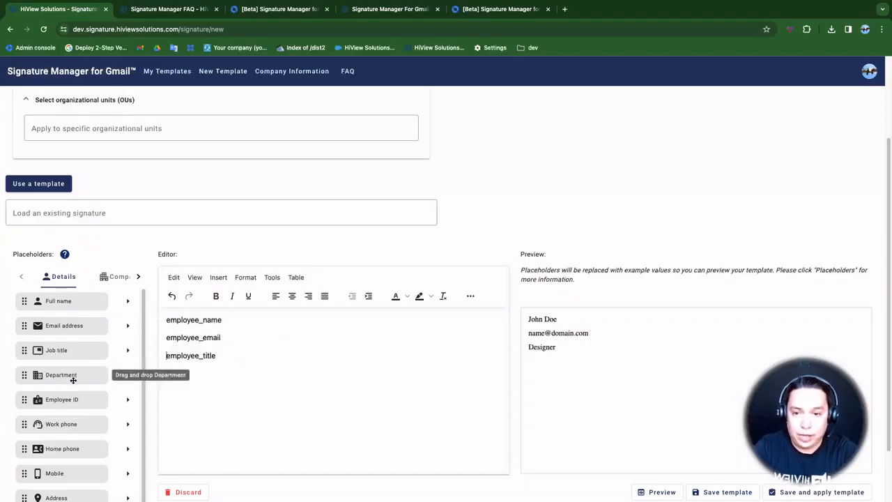
{"action": "left_click_drag", "start_coordinate": [61, 377], "coordinate": [258, 365]}
{"action": "key", "text": "Return"}
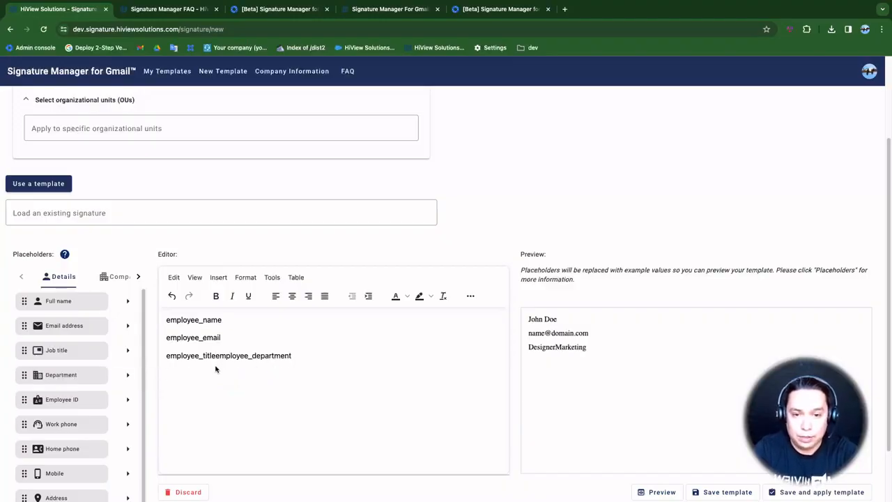
{"action": "key", "text": "Return"}
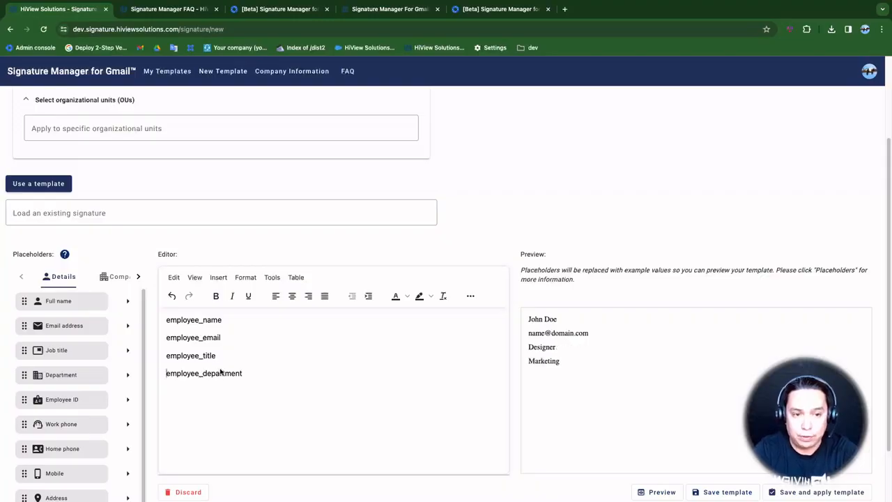
Add an empty line and place a Profile picture at the top of the signature
{"action": "scroll", "coordinate": [235, 402], "scroll_direction": "down", "scroll_amount": 2}
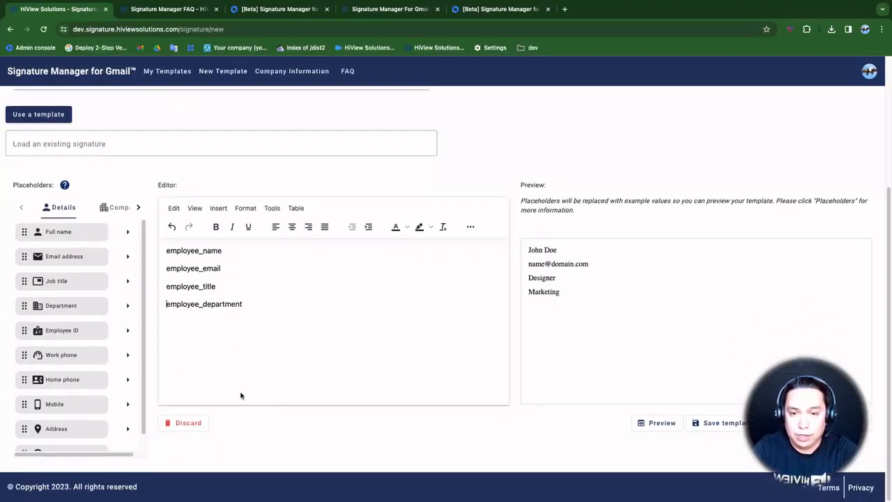
{"action": "left_click", "coordinate": [256, 311]}
{"action": "key", "text": "Return"}
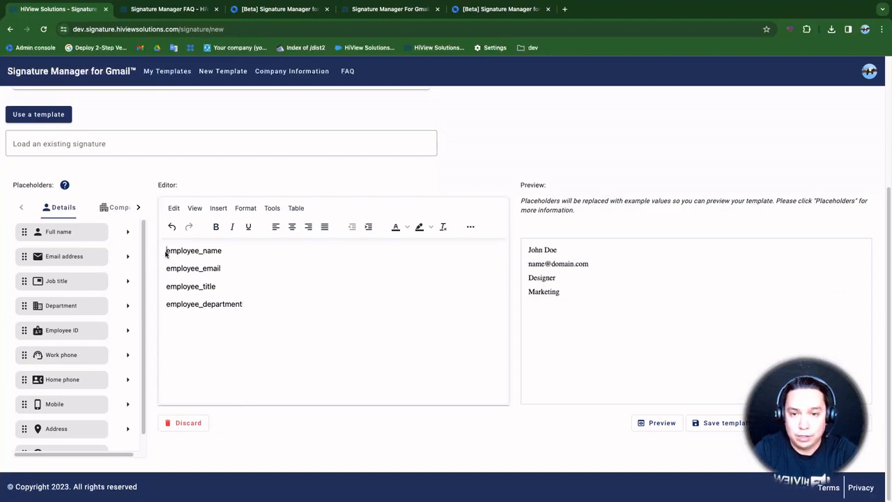
{"action": "key", "text": "Return"}
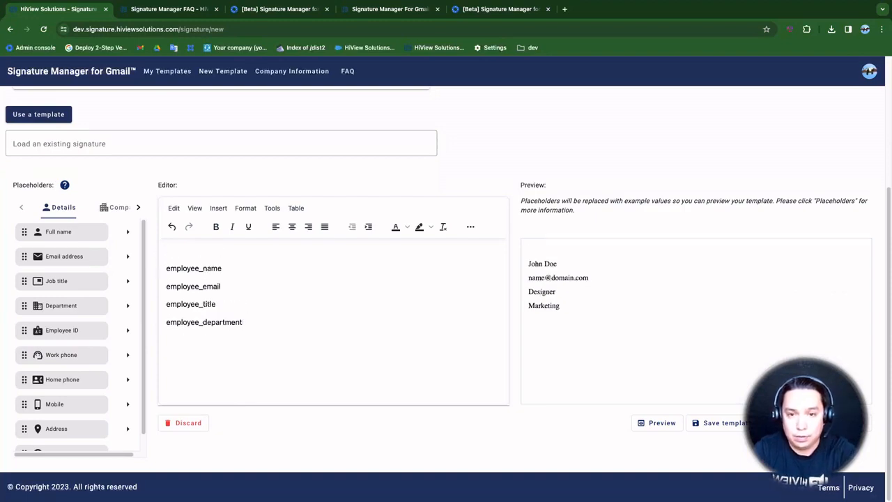
{"action": "scroll", "coordinate": [83, 328], "scroll_direction": "down", "scroll_amount": 1}
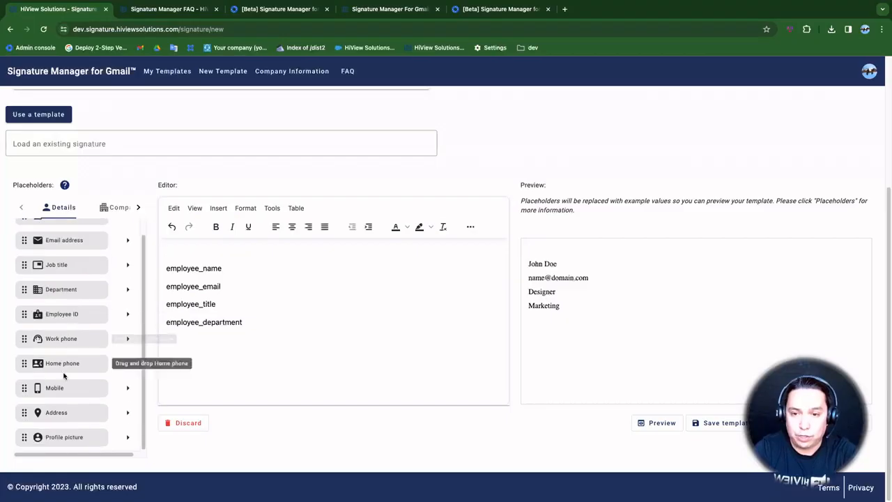
{"action": "left_click_drag", "start_coordinate": [60, 438], "coordinate": [205, 255]}
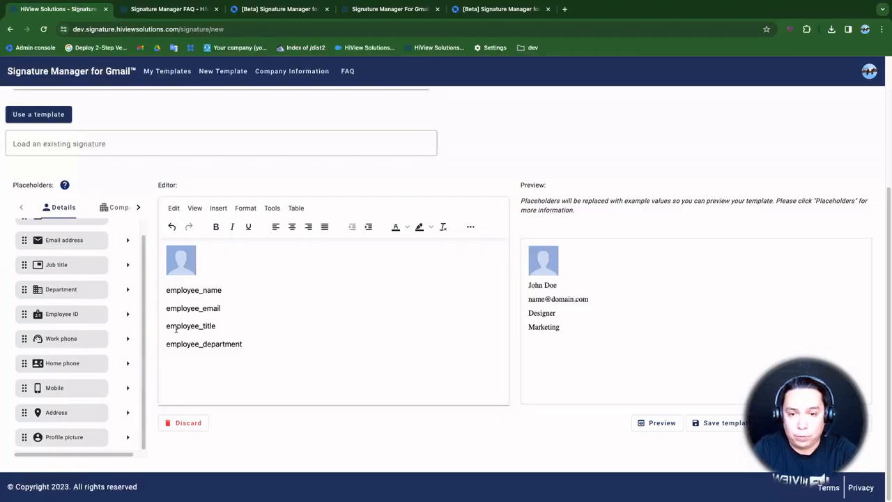
Join the lines into 'name | email' and 'title | department' with ' | ' separators
{"action": "key", "text": "BackSpace"}
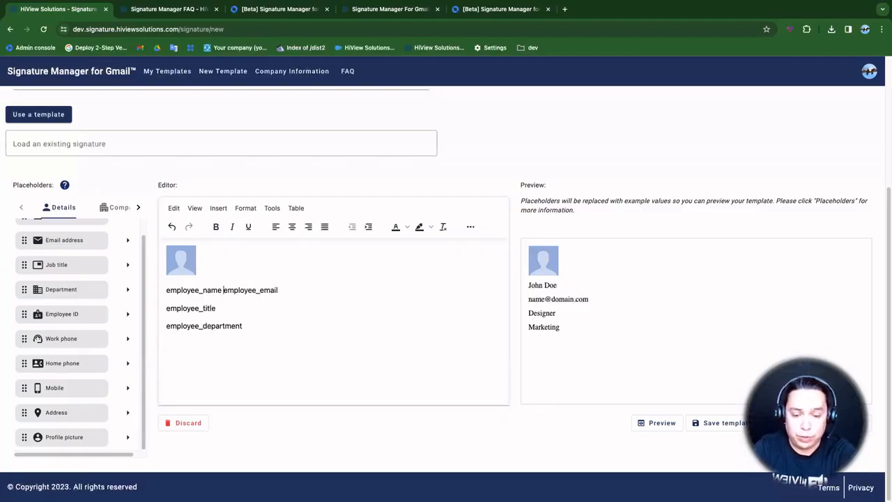
{"action": "type", "text": "|"}
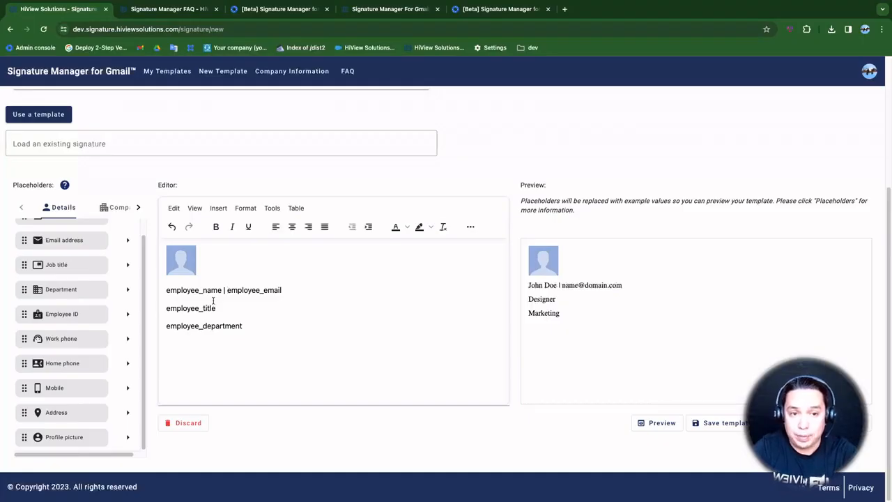
{"action": "left_click", "coordinate": [168, 327]}
{"action": "key", "text": "BackSpace"}
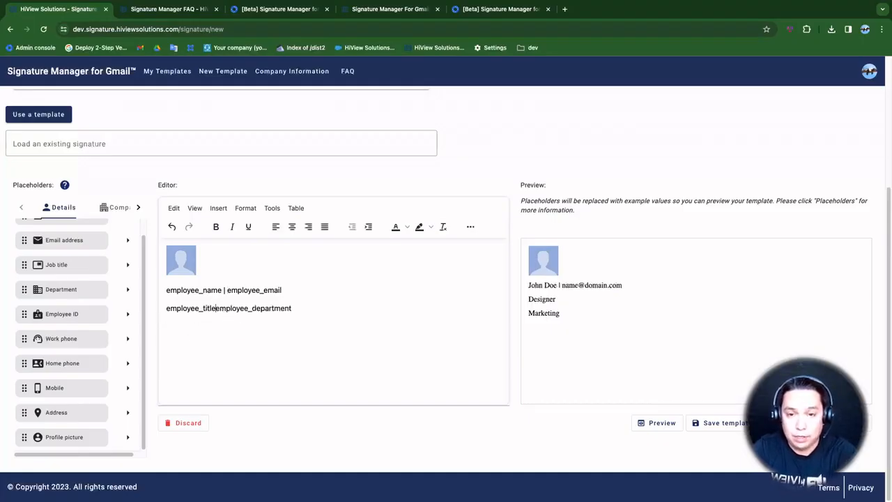
{"action": "type", "text": "|"}
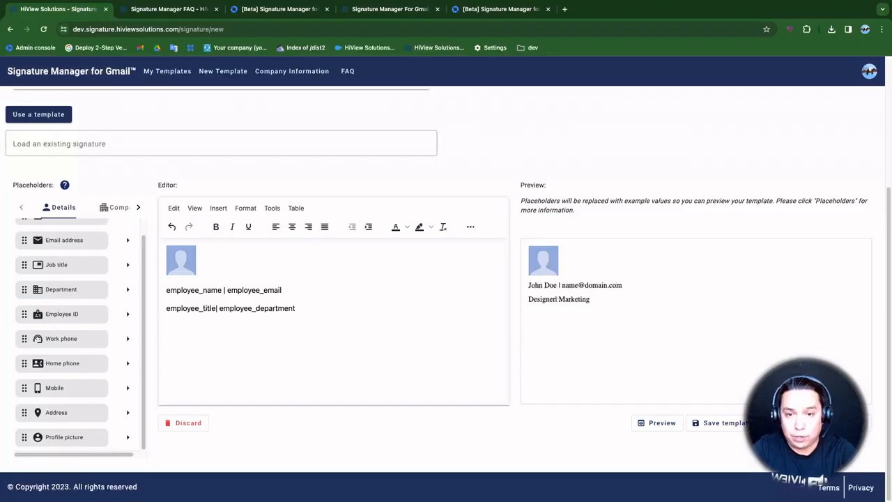
{"action": "key", "text": "Left"}
{"action": "key", "text": "Left"}
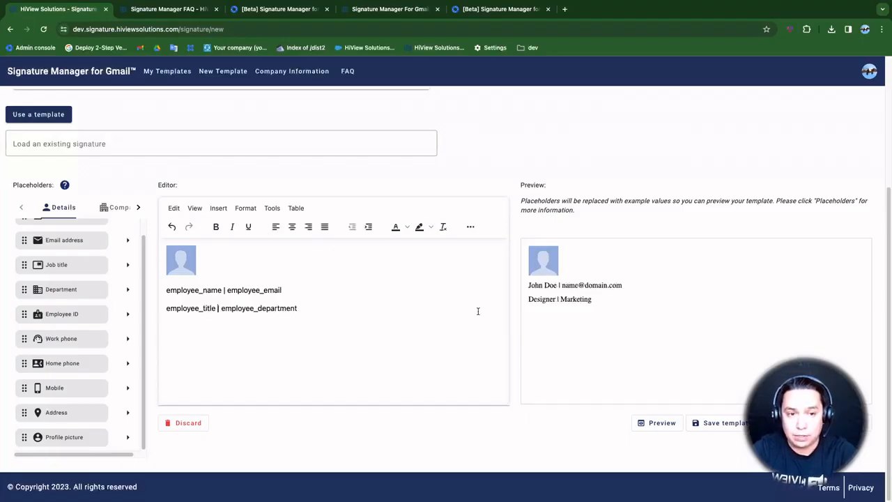
{"action": "left_click", "coordinate": [359, 310]}
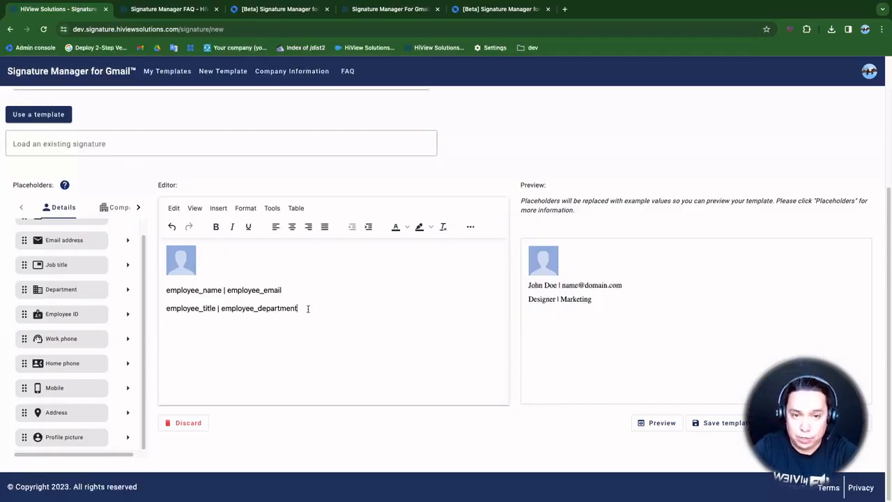
Save the signature as a new template named 'Sales Demo'
{"action": "left_click", "coordinate": [718, 424]}
{"action": "type", "text": "SAles"}
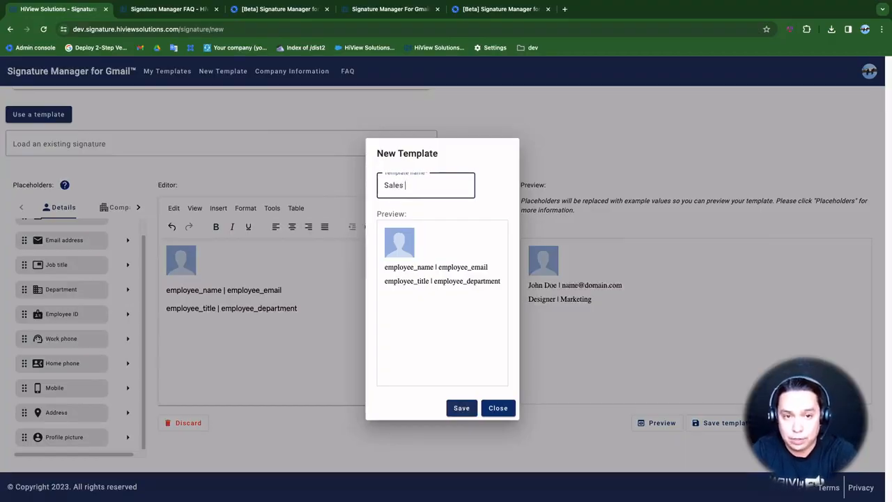
{"action": "type", "text": " Demo"}
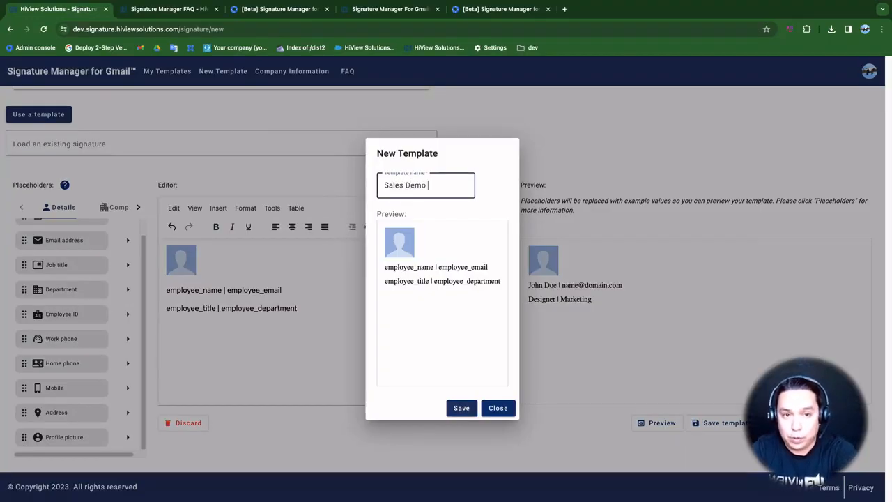
{"action": "left_click", "coordinate": [462, 408]}
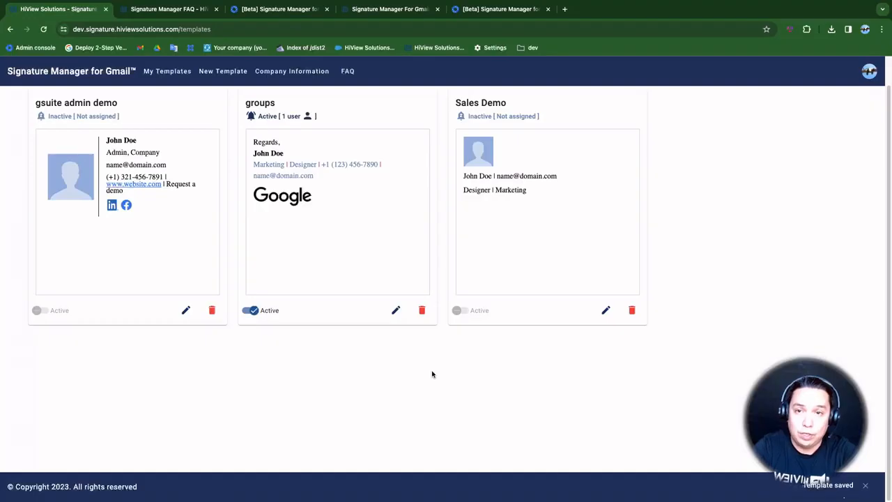
{"action": "scroll", "coordinate": [406, 353], "scroll_direction": "up", "scroll_amount": 1}
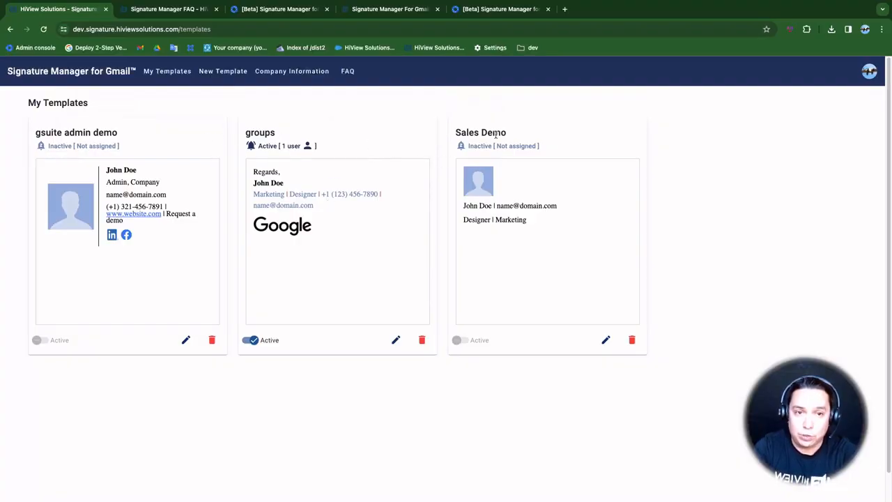
{"action": "left_click", "coordinate": [249, 341]}
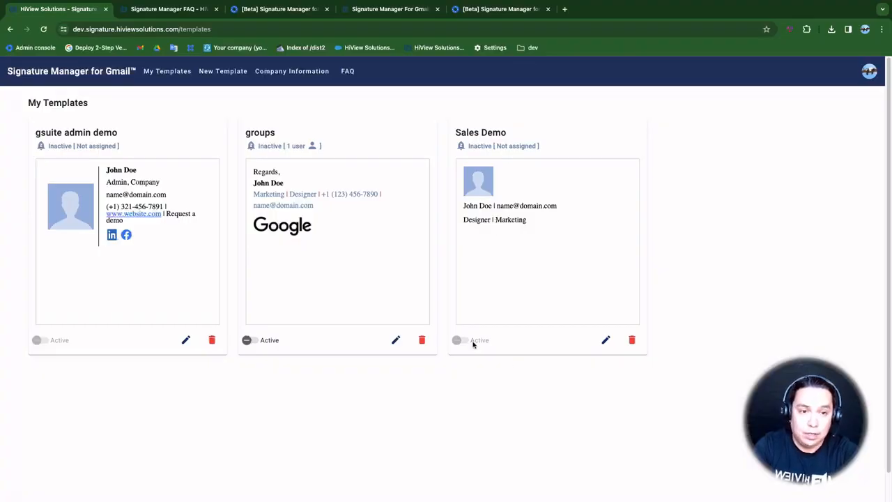
{"action": "left_click", "coordinate": [252, 341]}
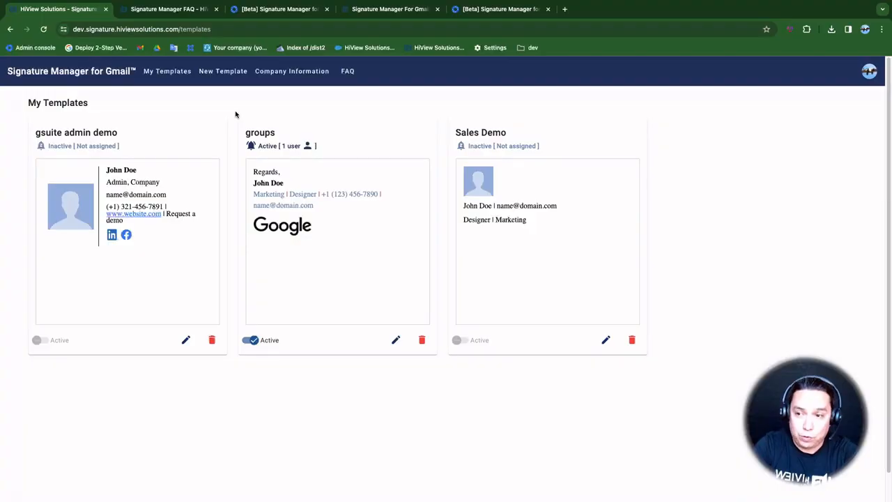
{"action": "left_click", "coordinate": [228, 73]}
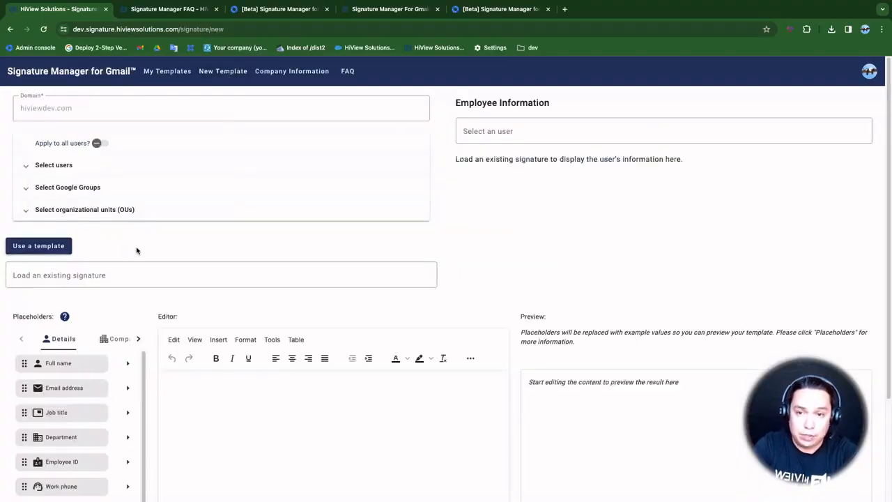
Search 'sigs' under Load an existing signature and load the admin account's signature into the editor
{"action": "left_click", "coordinate": [75, 278]}
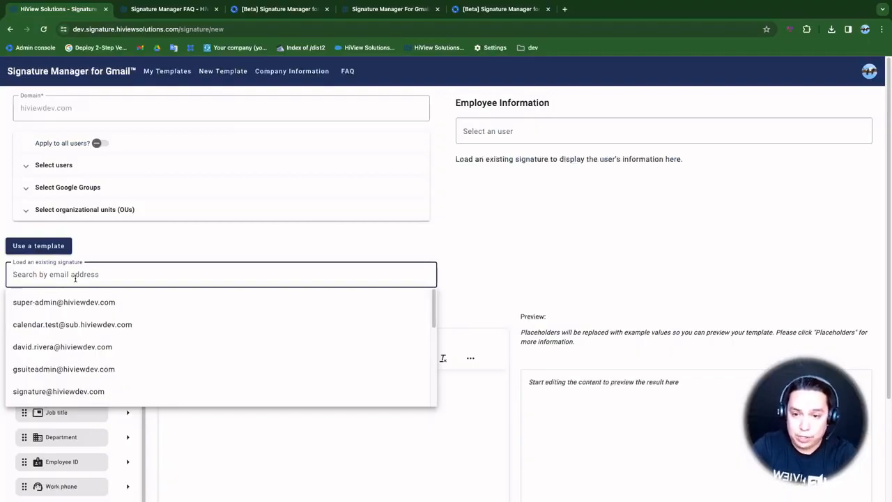
{"action": "left_click", "coordinate": [135, 250]}
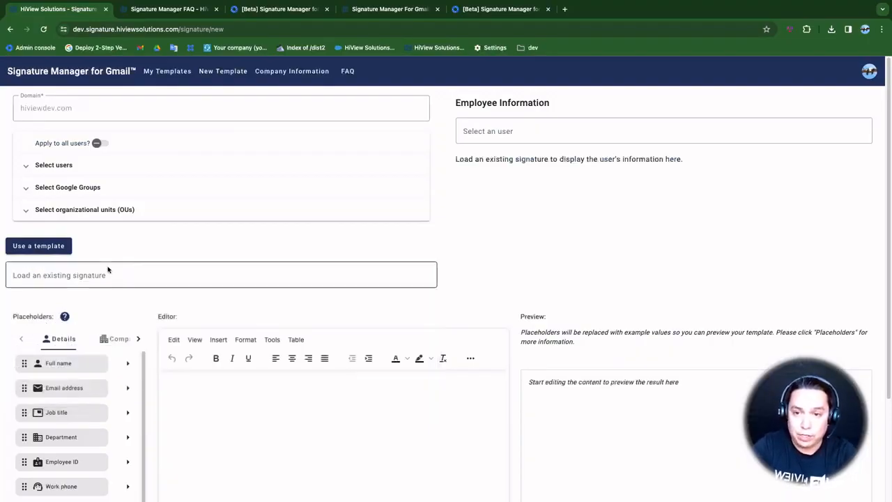
{"action": "left_click", "coordinate": [81, 274]}
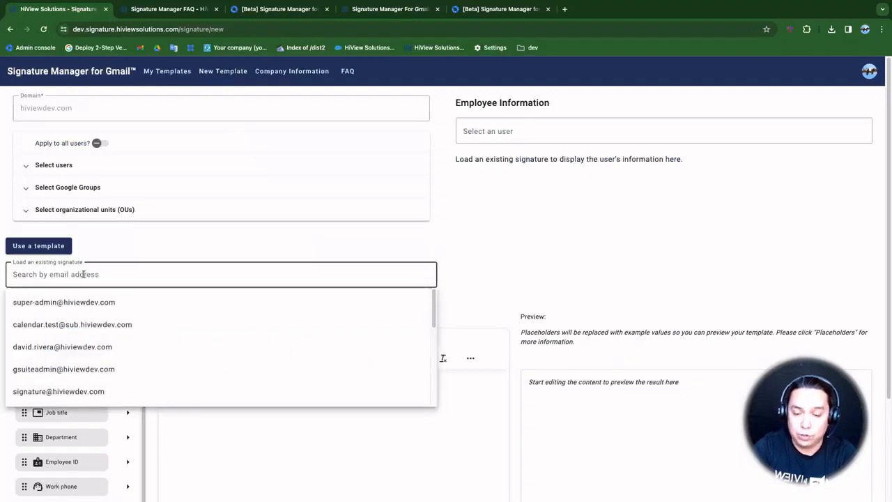
{"action": "type", "text": "si"}
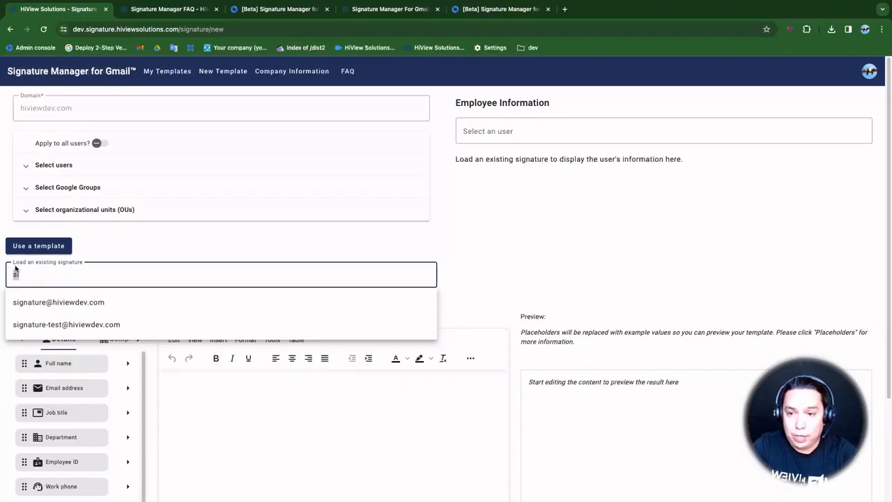
{"action": "type", "text": "gs"}
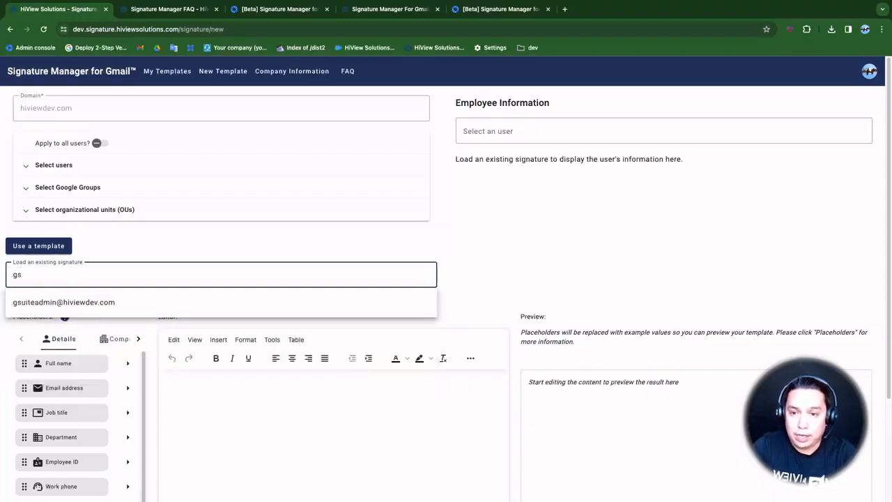
{"action": "left_click", "coordinate": [84, 302]}
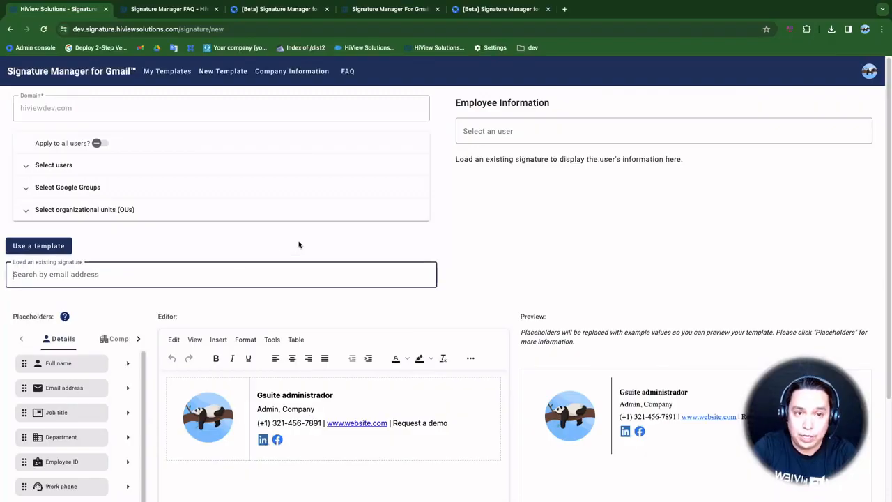
{"action": "scroll", "coordinate": [335, 249], "scroll_direction": "down", "scroll_amount": 2}
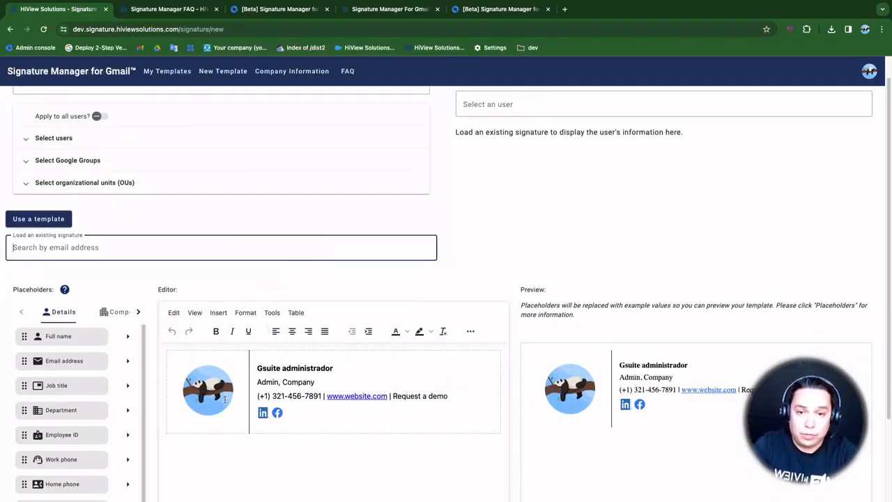
{"action": "left_click", "coordinate": [223, 397]}
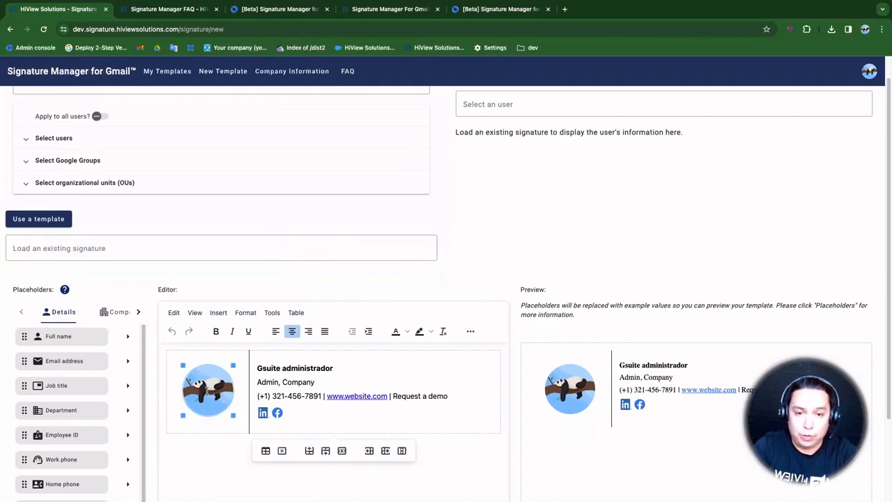
{"action": "left_click", "coordinate": [335, 368]}
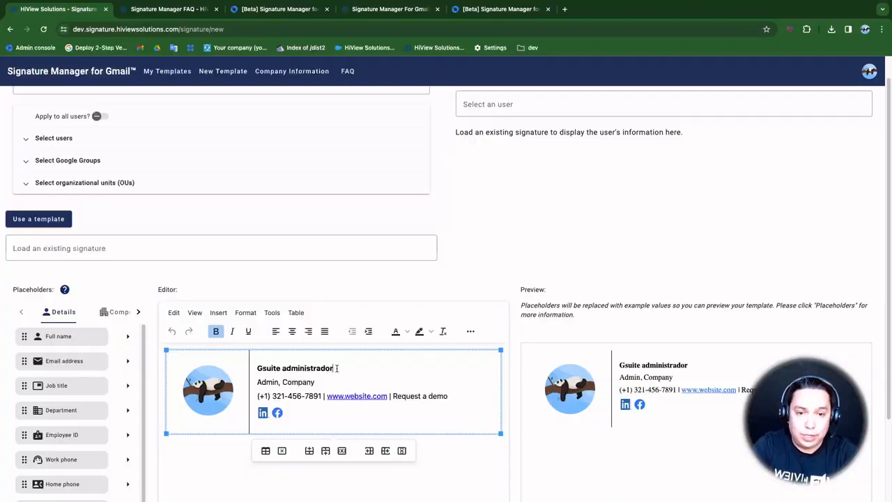
{"action": "left_click", "coordinate": [277, 383]}
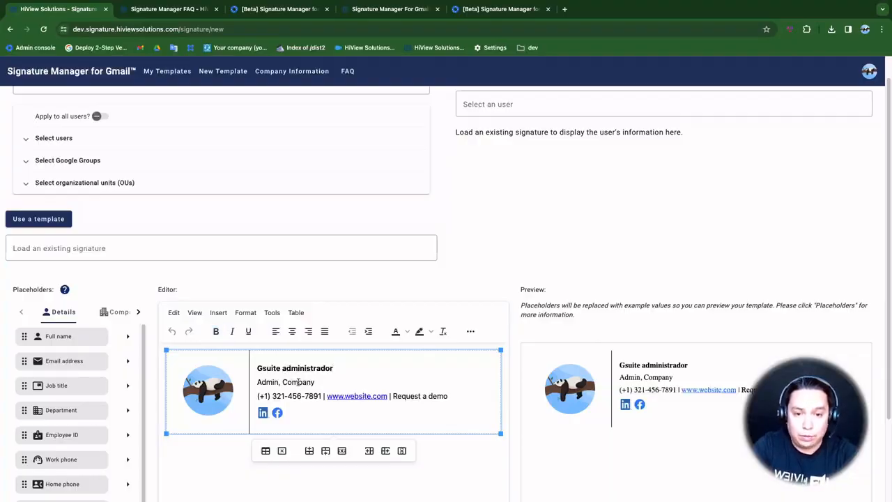
{"action": "left_click", "coordinate": [327, 381]}
{"action": "scroll", "coordinate": [328, 381], "scroll_direction": "down", "scroll_amount": 1}
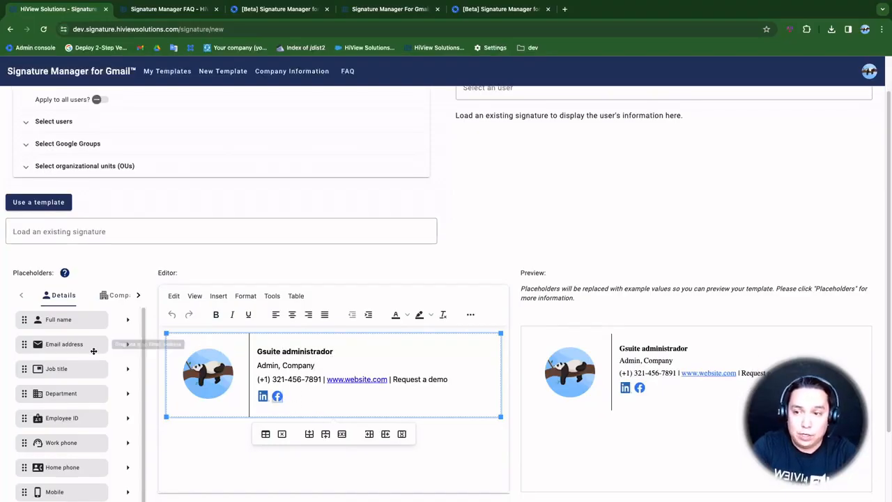
{"action": "left_click", "coordinate": [138, 295]}
In the Social placeholders, enter 'hiviewsolutions' as the YouTube username
{"action": "left_click", "coordinate": [138, 296]}
{"action": "left_click", "coordinate": [138, 296]}
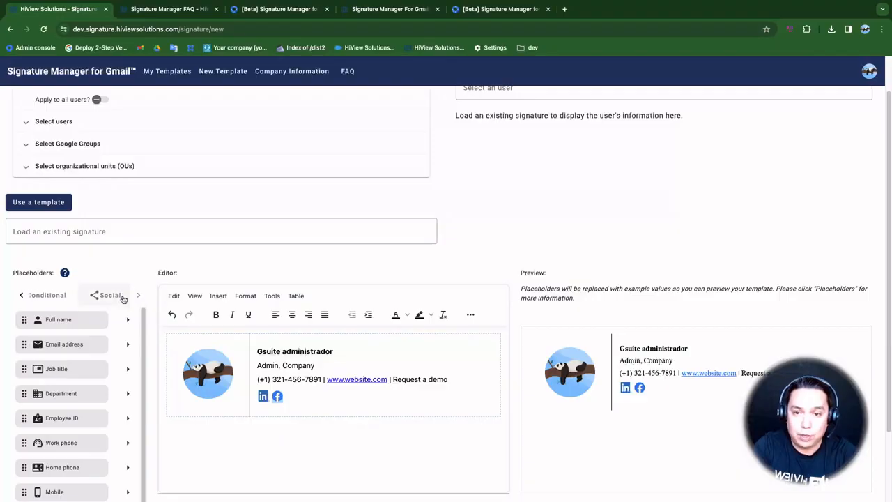
{"action": "left_click", "coordinate": [109, 295]}
{"action": "scroll", "coordinate": [90, 372], "scroll_direction": "down", "scroll_amount": 1}
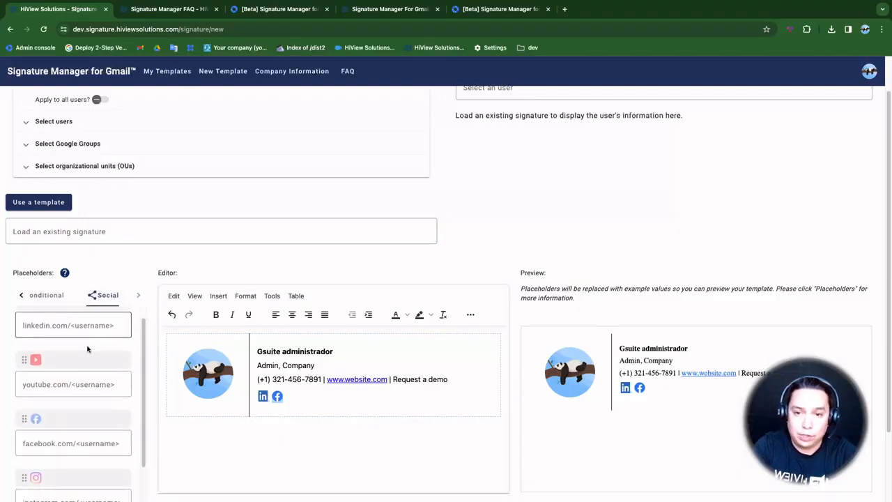
{"action": "left_click", "coordinate": [90, 384]}
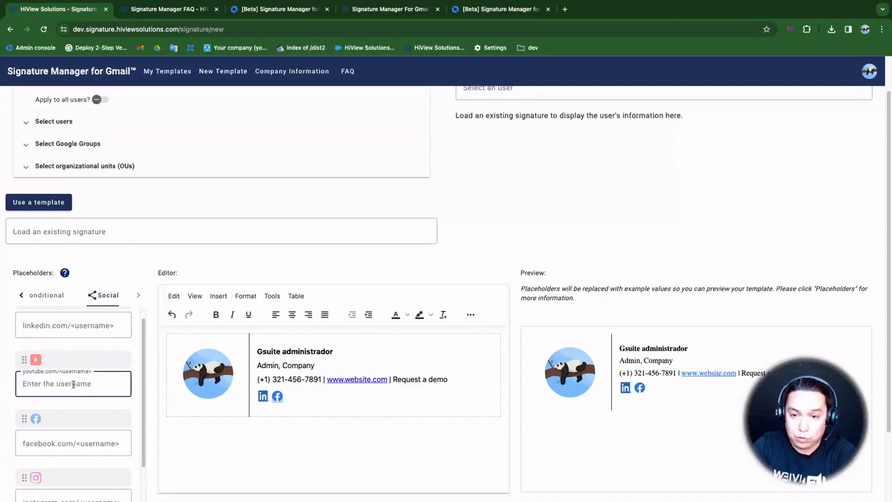
{"action": "type", "text": "gmai"}
{"action": "key", "text": "BackSpace"}
{"action": "key", "text": "BackSpace"}
{"action": "key", "text": "BackSpace"}
{"action": "key", "text": "BackSpace"}
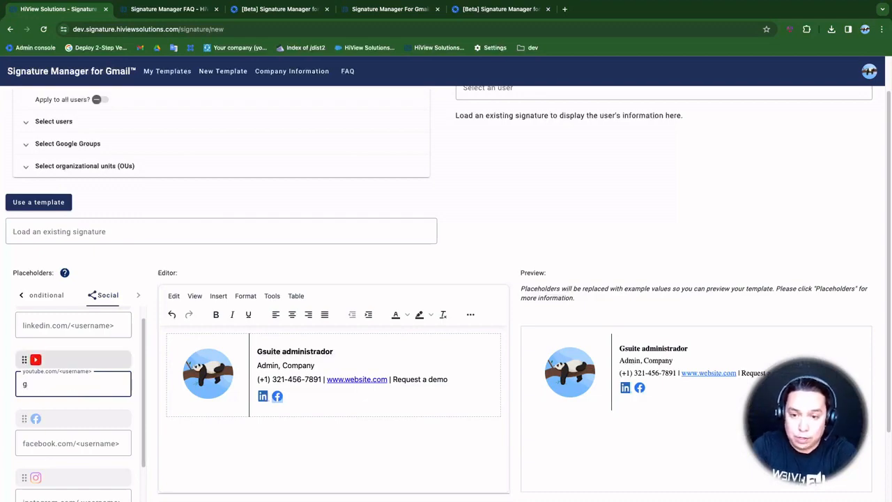
{"action": "type", "text": "hiviewsol"}
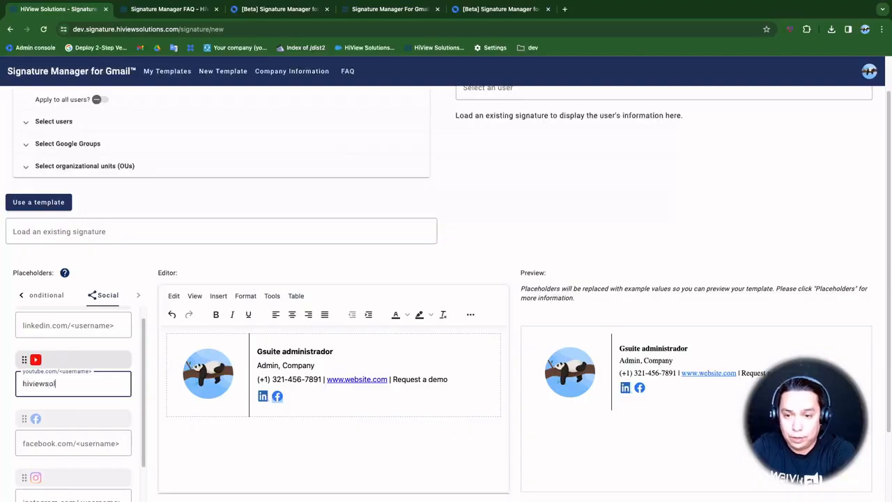
{"action": "type", "text": "utions"}
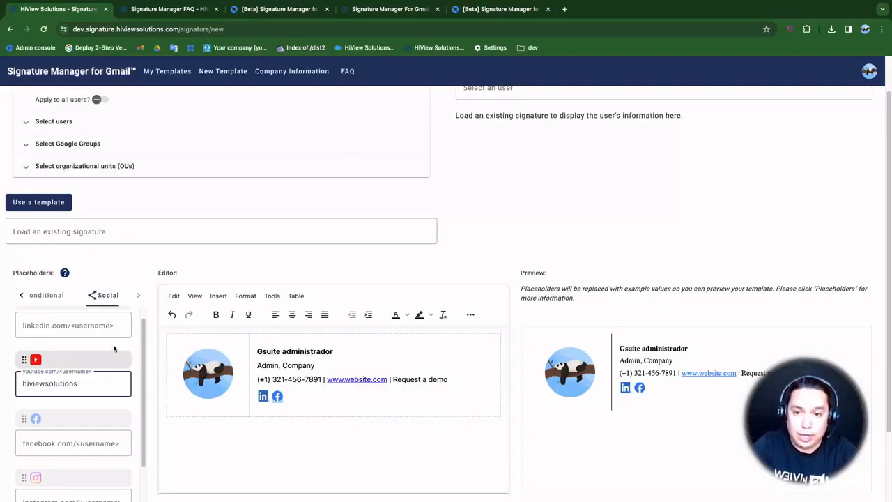
Place the YouTube icon right after the Facebook icon in the signature and check the preview
{"action": "mouse_move", "coordinate": [68, 359]}
{"action": "left_mouse_down"}
{"action": "mouse_move", "coordinate": [316, 398]}
{"action": "mouse_move", "coordinate": [287, 398]}
{"action": "left_mouse_up"}
{"action": "left_click", "coordinate": [286, 398]}
{"action": "key", "text": "Left"}
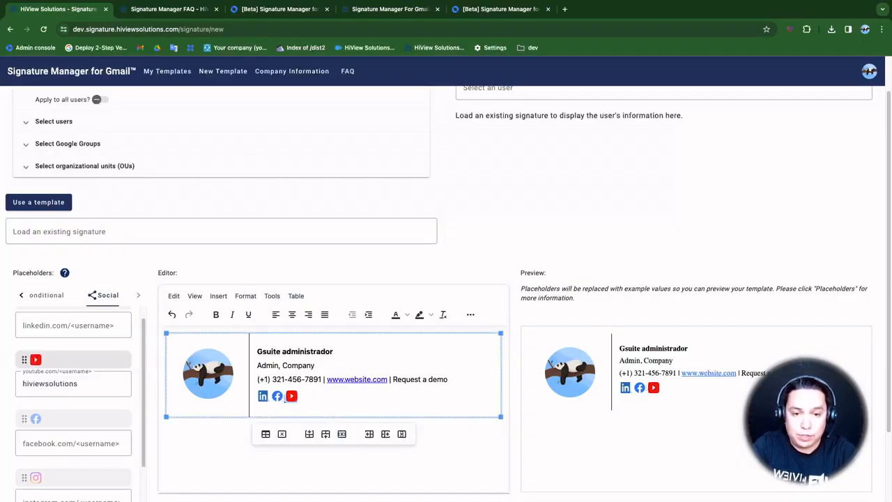
{"action": "left_click", "coordinate": [670, 403]}
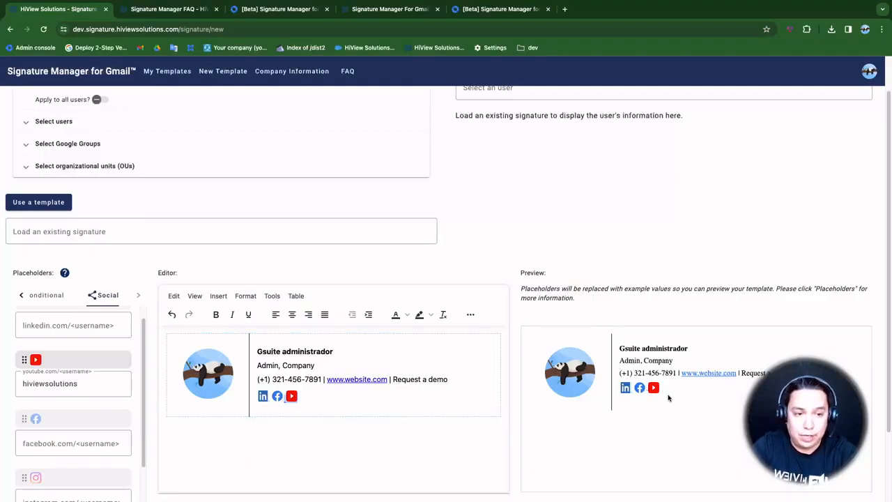
{"action": "scroll", "coordinate": [516, 414], "scroll_direction": "down", "scroll_amount": 1}
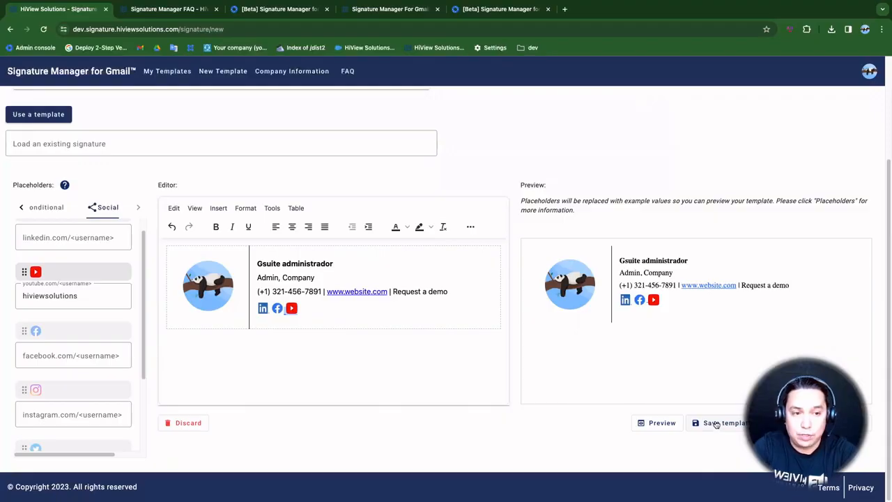
Save the current signature as a new template named 'social media links'
{"action": "left_click", "coordinate": [716, 424]}
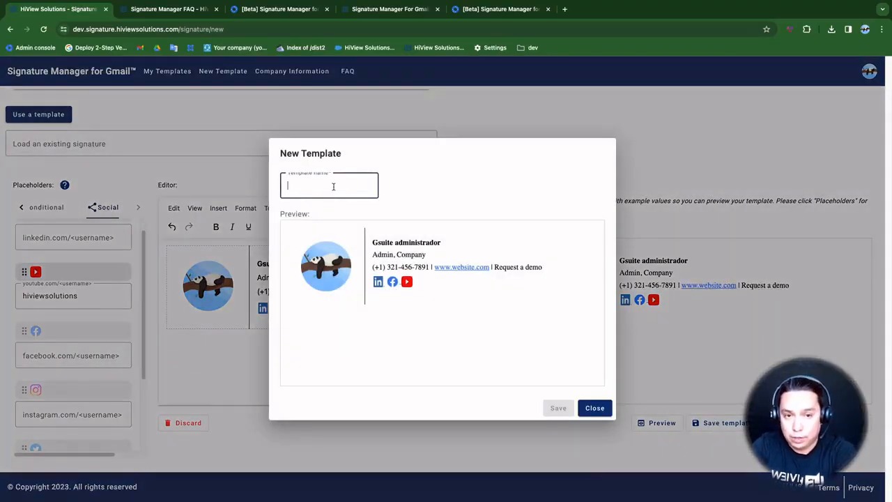
{"action": "type", "text": "social med"}
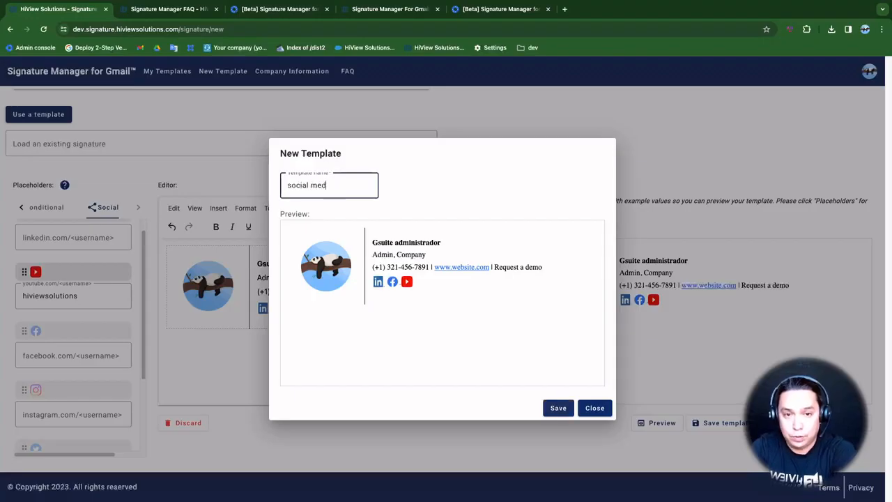
{"action": "type", "text": "ia links"}
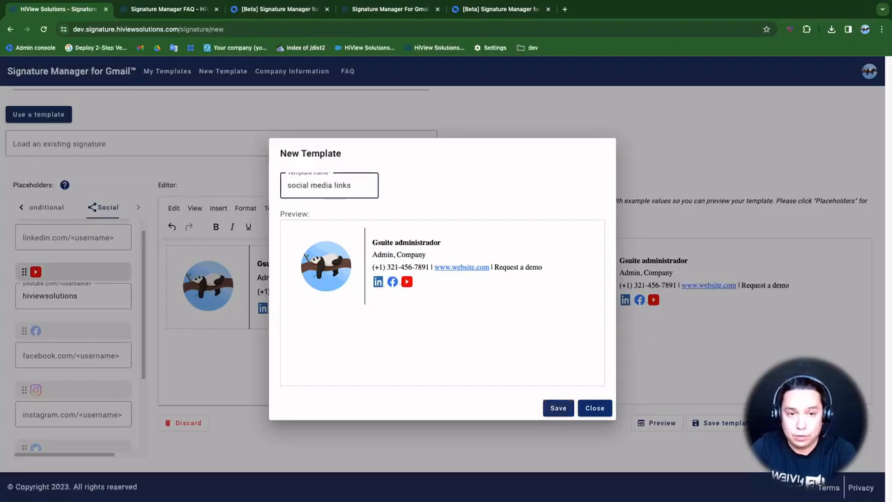
{"action": "left_click", "coordinate": [560, 406]}
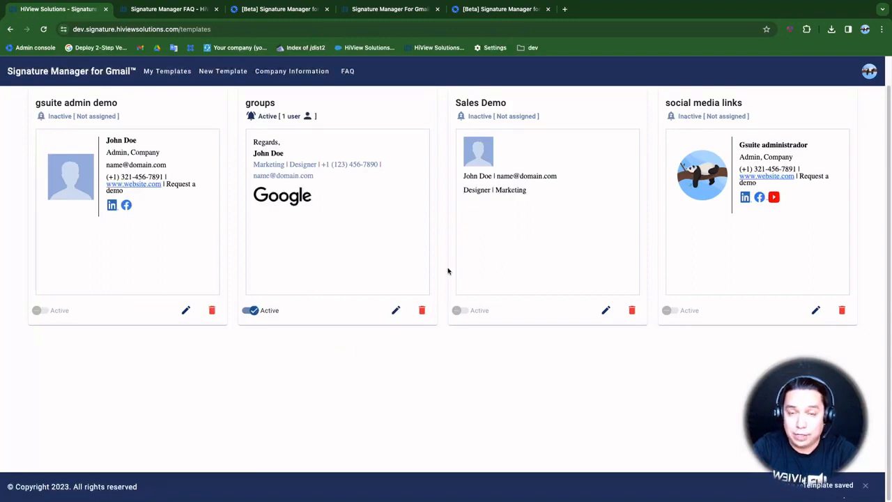
{"action": "scroll", "coordinate": [222, 252], "scroll_direction": "up", "scroll_amount": 1}
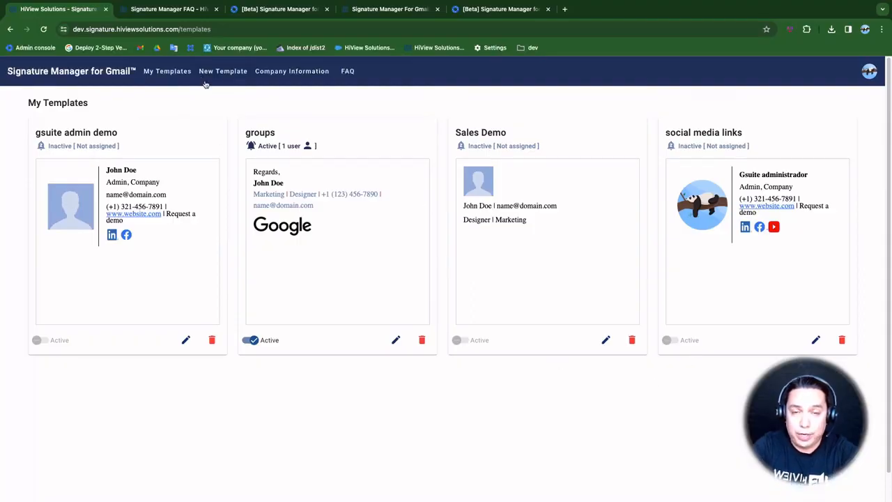
Open the avatar's account menu with Settings expanded to show Profile and Users
{"action": "left_click", "coordinate": [870, 72]}
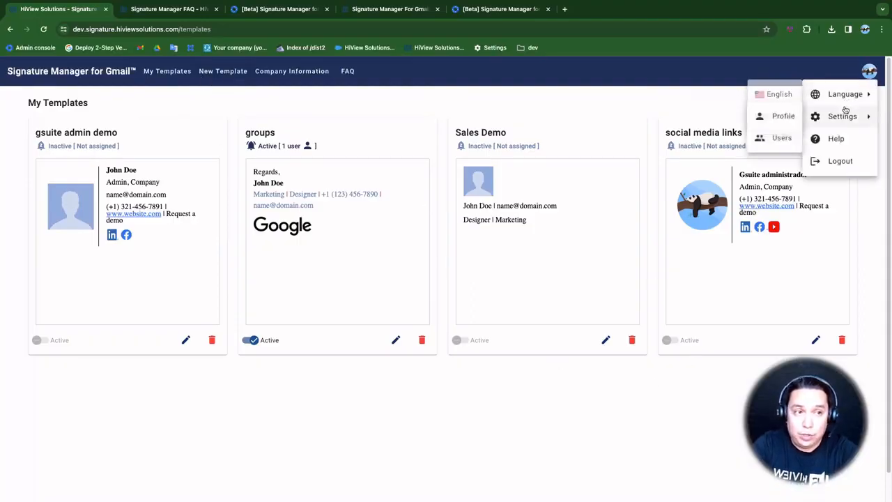
{"action": "mouse_move", "coordinate": [842, 116]}
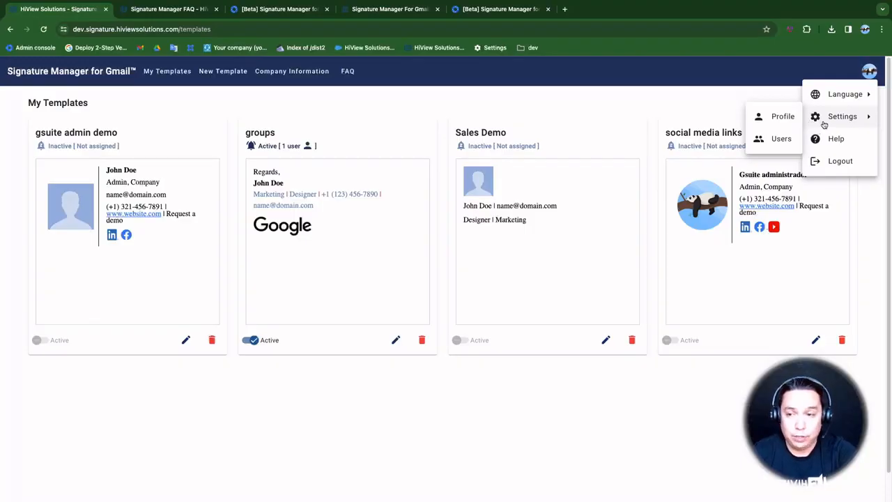
Go to the Users settings page listing two admins and one non-admin
{"action": "left_click", "coordinate": [784, 139]}
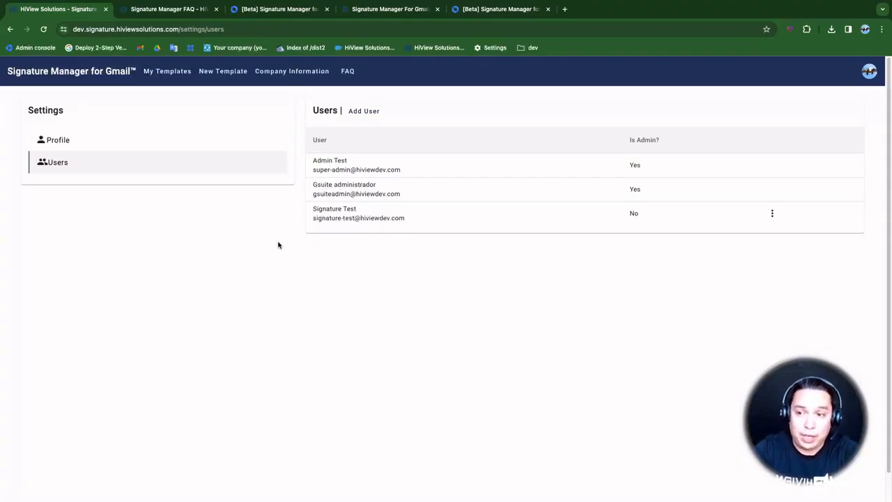
Start creating a new signature template
{"action": "left_click", "coordinate": [232, 76]}
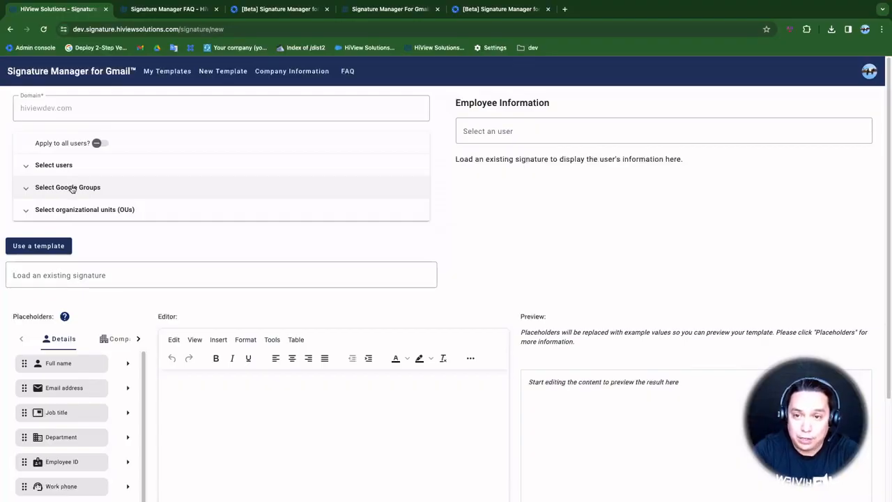
Review the Google Groups targeting options, return to My Templates, then open the FAQ page in a new tab
{"action": "left_click", "coordinate": [68, 189]}
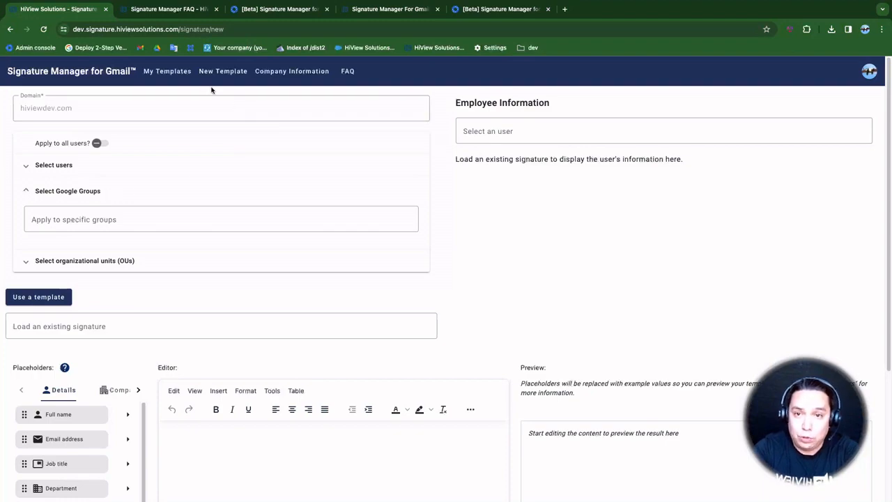
{"action": "left_click", "coordinate": [175, 73]}
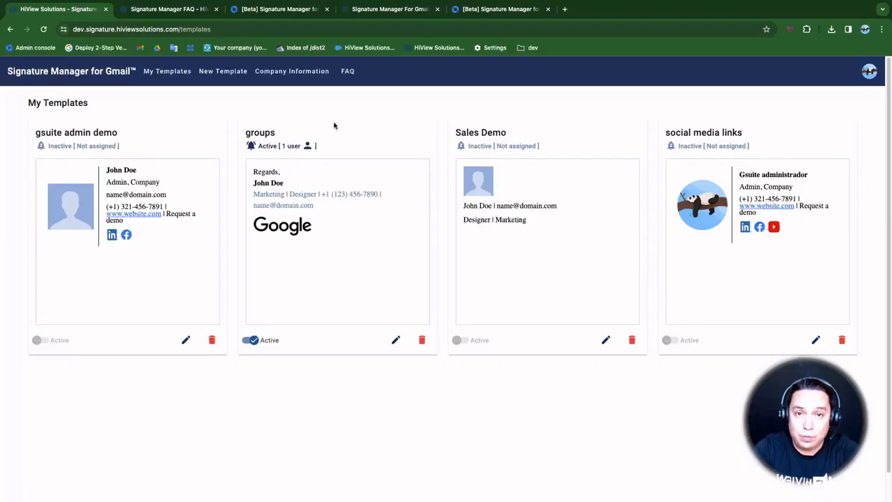
{"action": "left_click", "coordinate": [352, 74]}
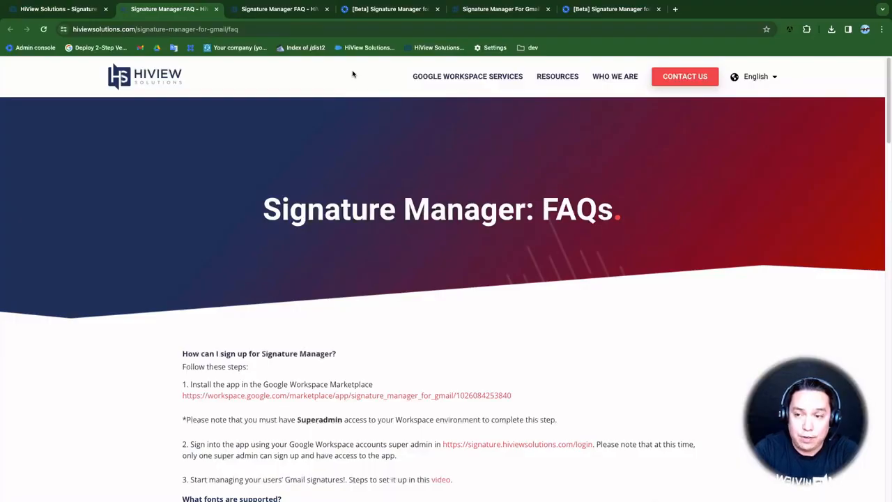
{"action": "scroll", "coordinate": [220, 246], "scroll_direction": "down", "scroll_amount": 2}
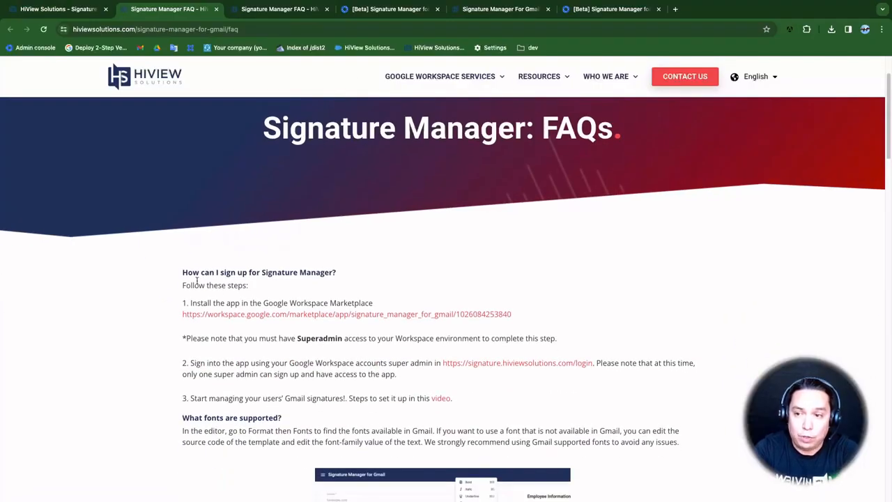